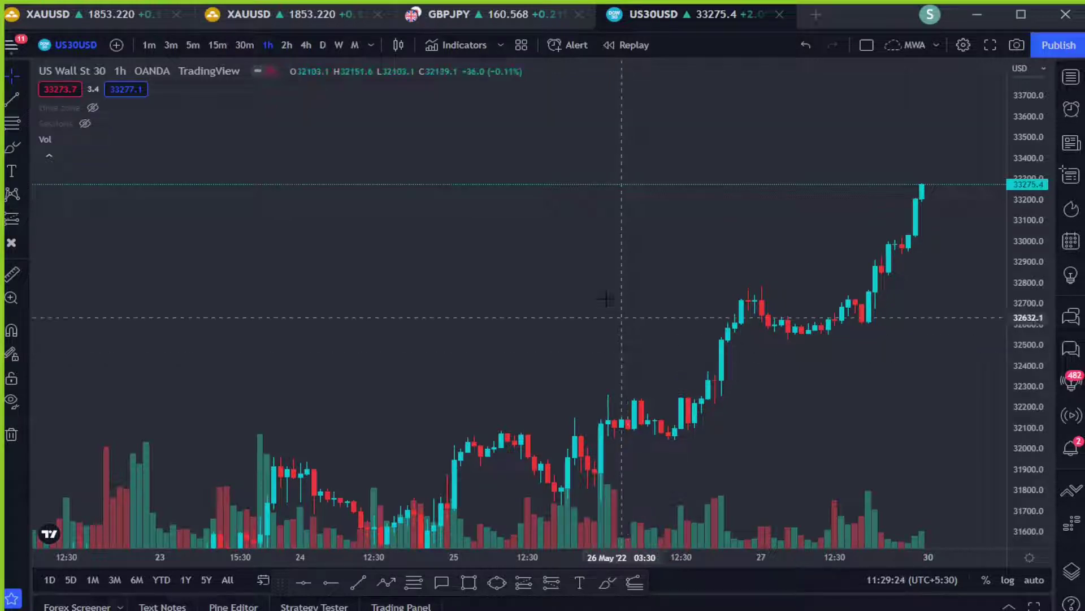
Switch US30USD to monthly (1M) candles and frame roughly 2017 to 2022
left_click(354, 52)
scroll(878, 344, "up", 5)
left_click_drag(831, 375, 783, 418)
Place a horizontal level at 33836.7 and sketch a projected candle beside the last monthly bar
left_click(305, 582)
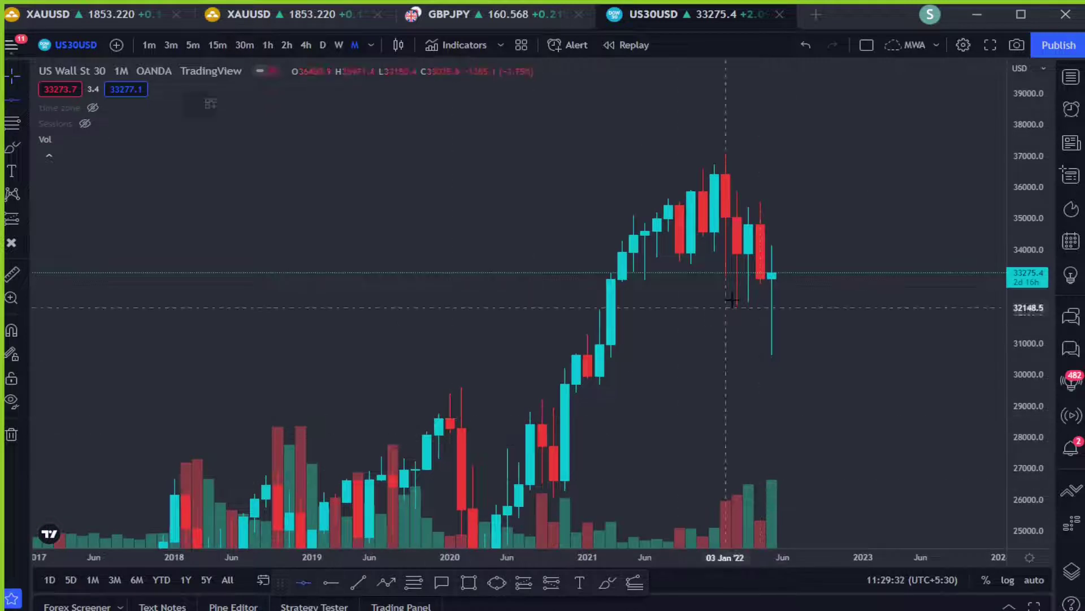
left_click(656, 254)
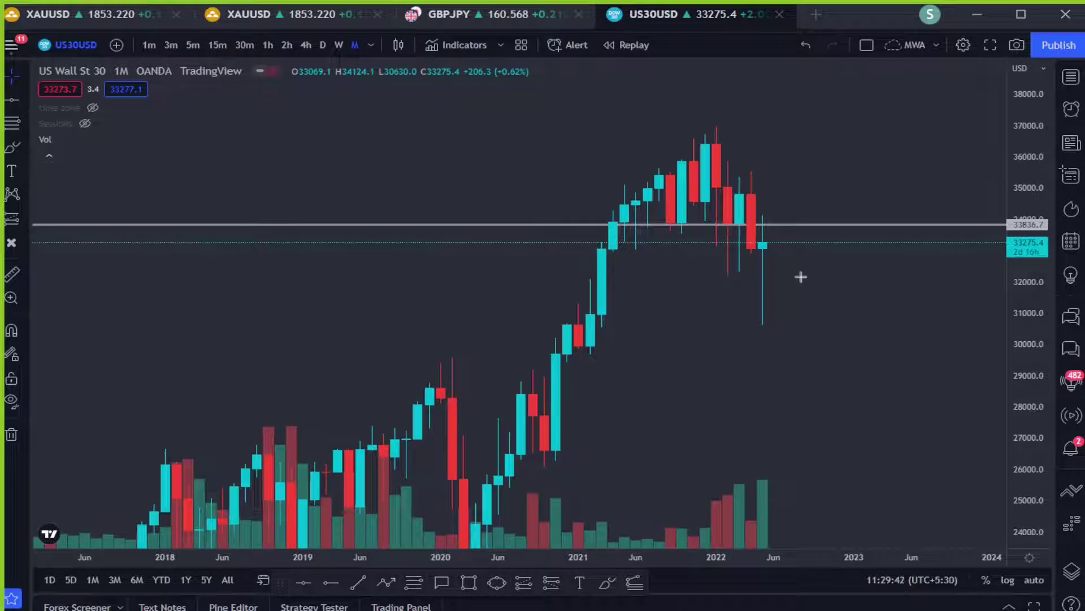
mouse_move(759, 249)
left_mouse_down()
mouse_move(767, 213)
mouse_move(757, 335)
mouse_move(771, 332)
mouse_move(770, 344)
left_mouse_up()
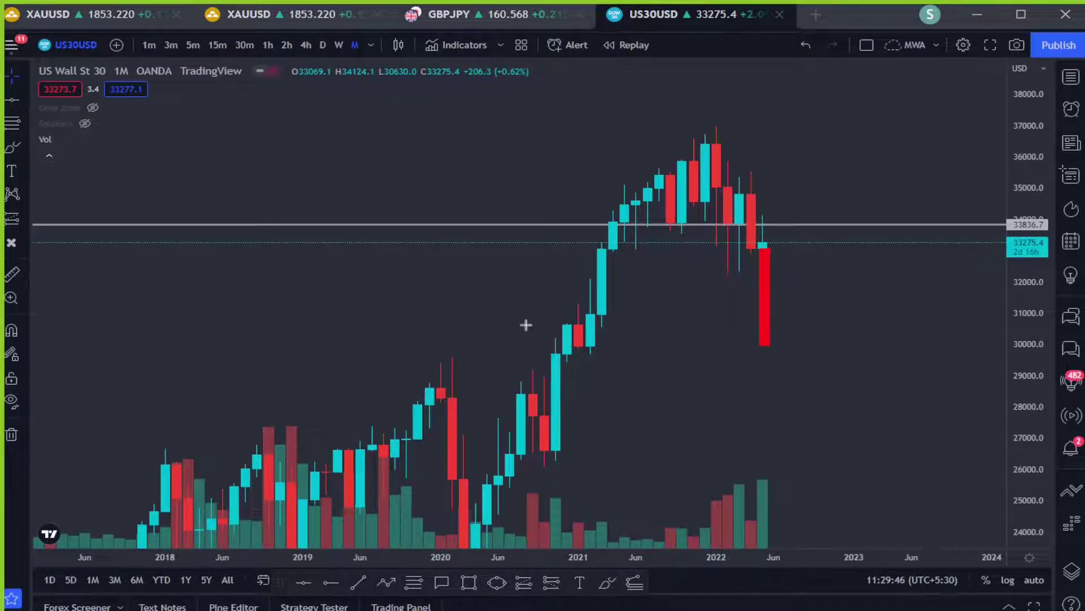
left_click_drag(467, 343, 908, 345)
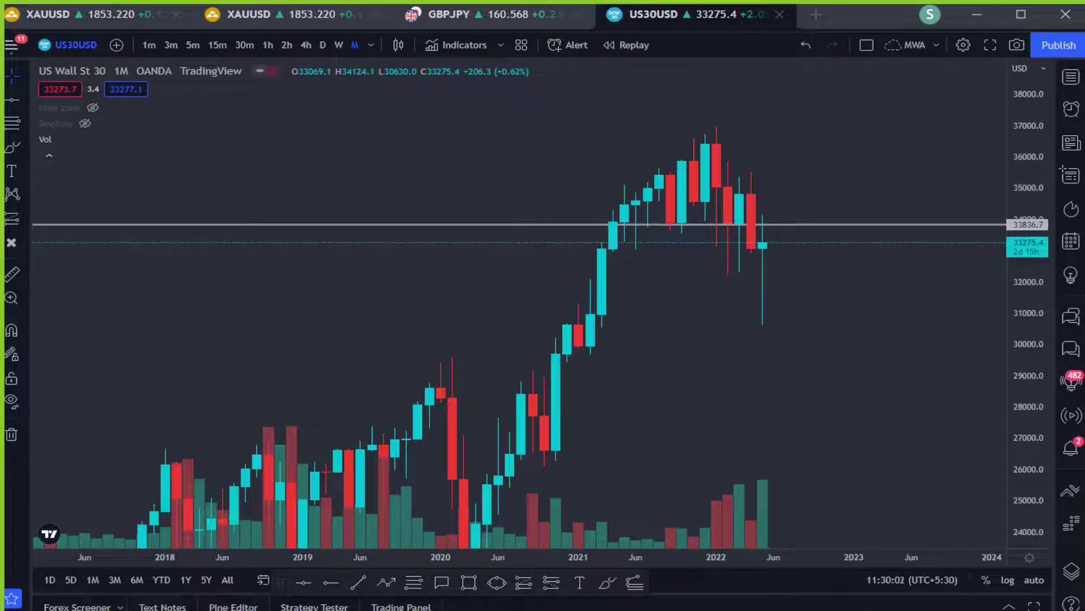
mouse_move(766, 243)
left_mouse_down()
mouse_move(782, 210)
mouse_move(772, 277)
mouse_move(790, 219)
left_mouse_up()
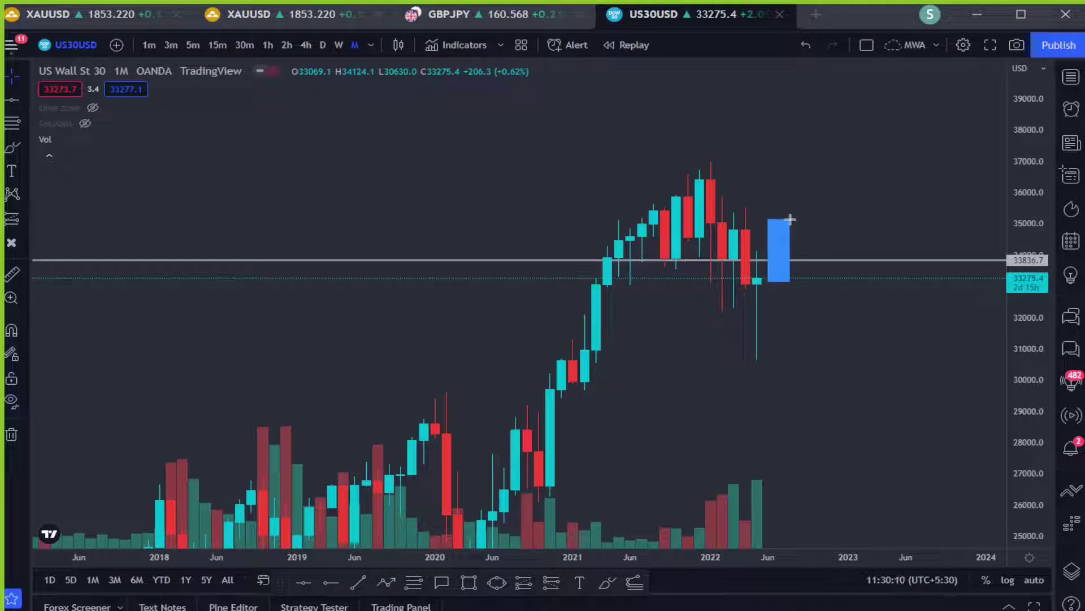
Brush blue candle wicks and a wide band near 36000, then erase them all
left_click_drag(781, 286, 777, 303)
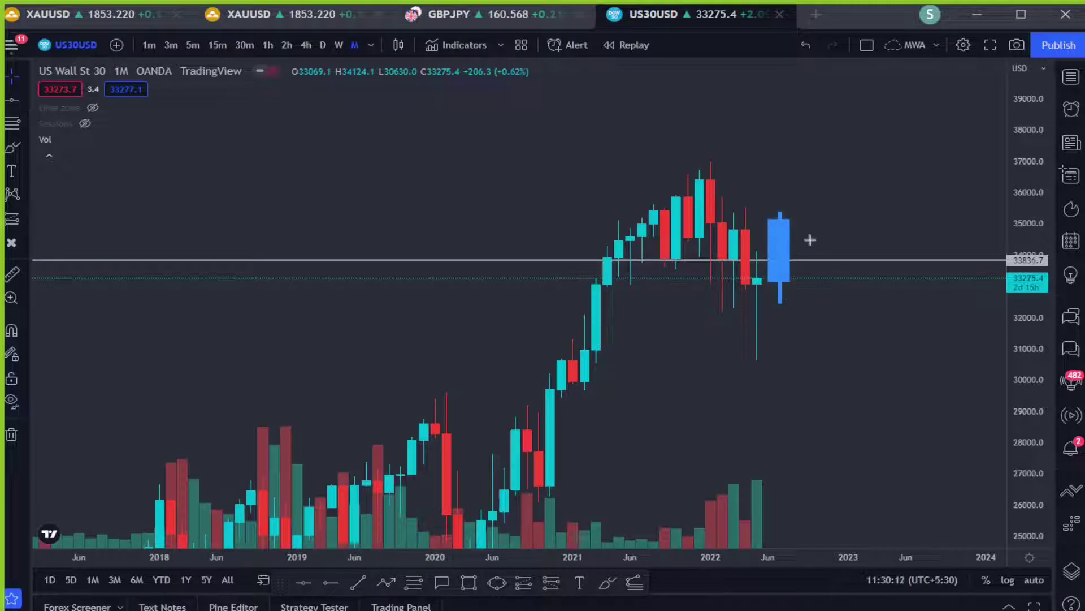
left_click(801, 219)
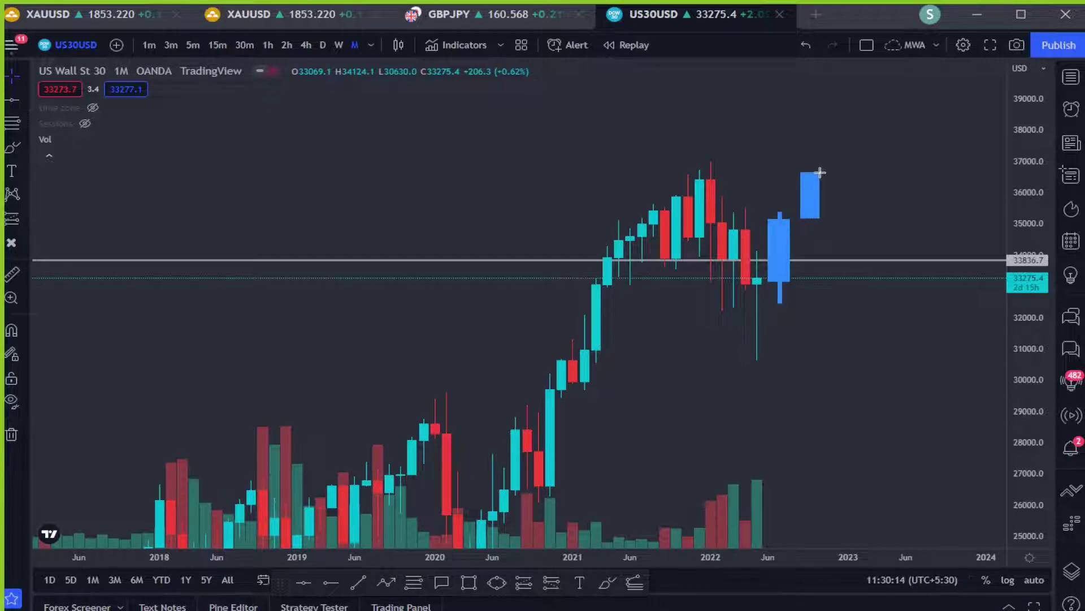
left_click_drag(674, 176, 950, 193)
left_click_drag(815, 158, 813, 257)
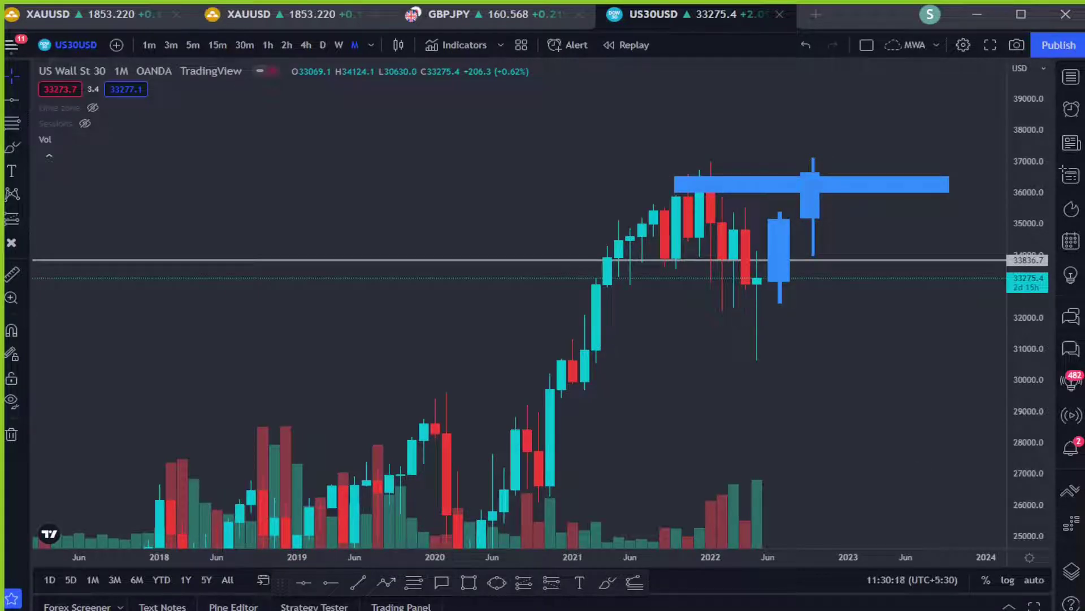
left_click_drag(824, 162, 766, 282)
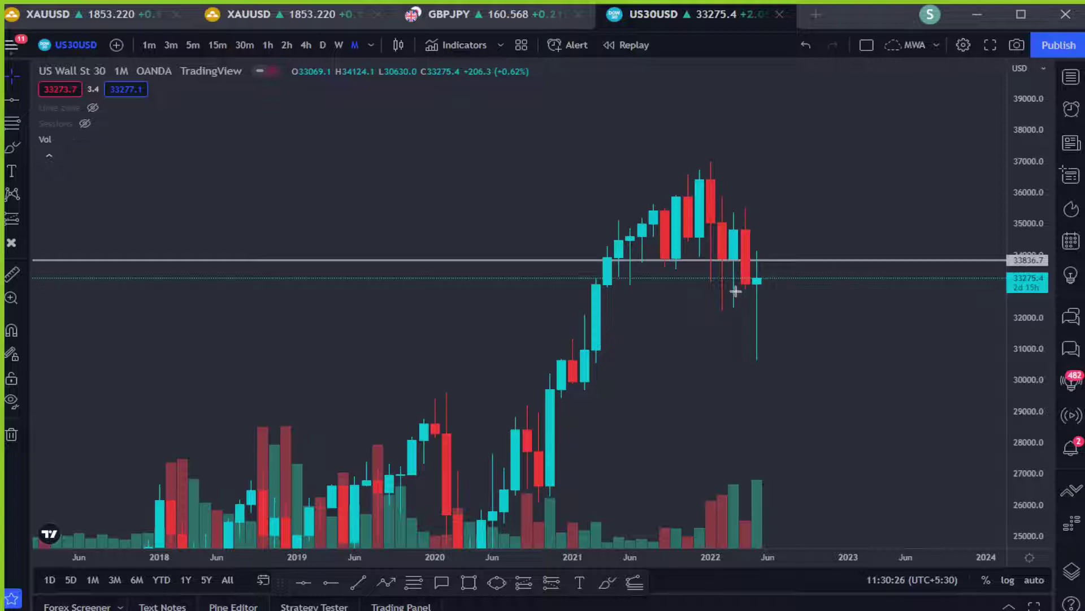
left_click_drag(756, 282, 763, 308)
left_click_drag(761, 257, 761, 373)
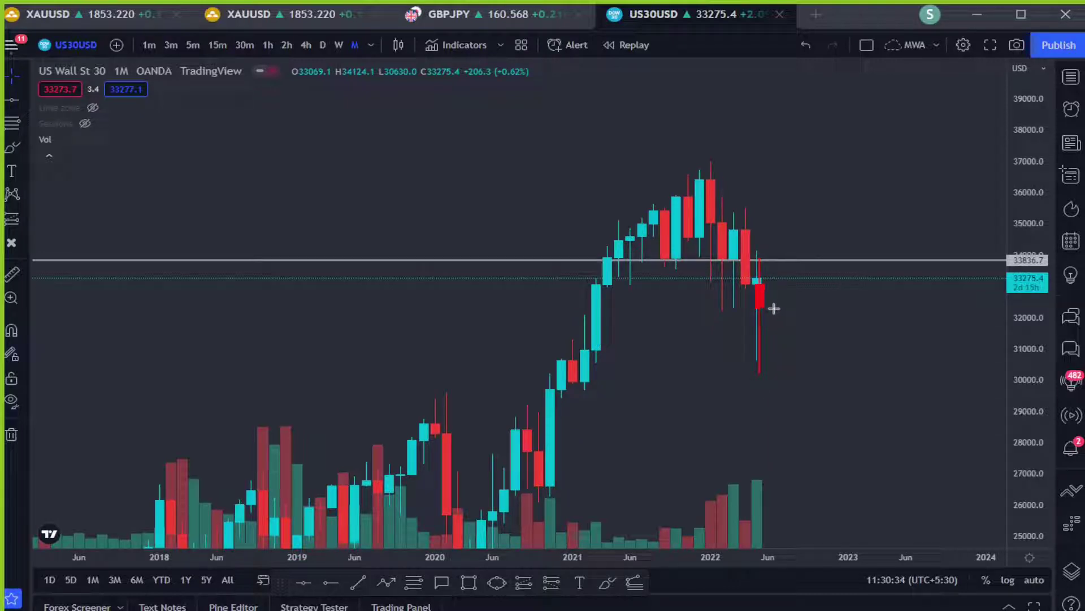
mouse_move(774, 305)
left_mouse_down()
mouse_move(787, 265)
mouse_move(644, 262)
mouse_move(826, 274)
mouse_move(796, 274)
mouse_move(790, 388)
mouse_move(795, 376)
left_mouse_up()
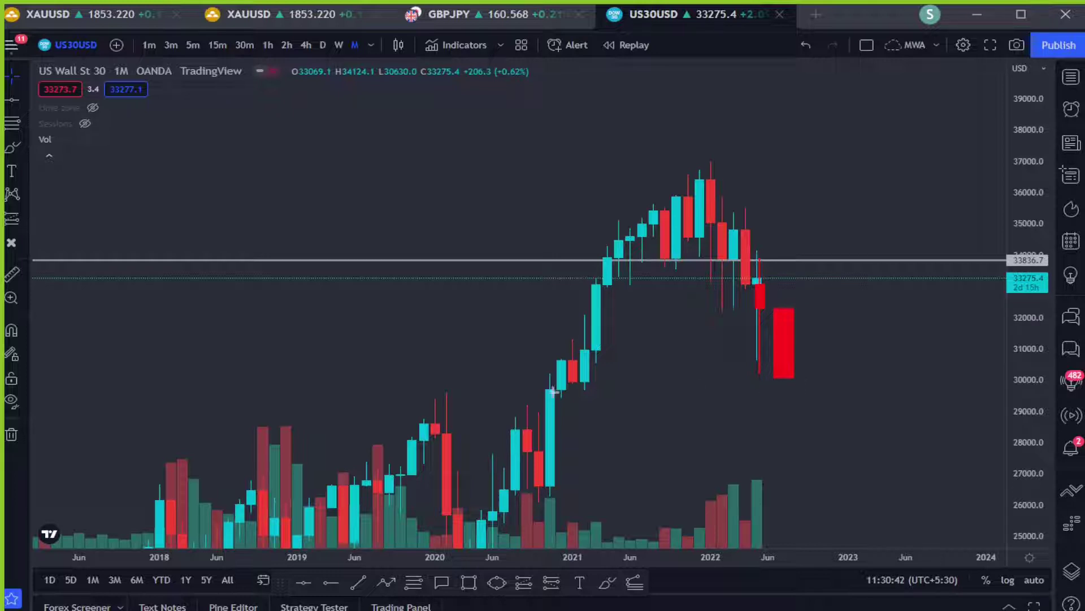
left_click_drag(516, 380, 908, 382)
left_click_drag(784, 291, 784, 396)
mouse_move(753, 326)
left_mouse_down()
mouse_move(801, 398)
mouse_move(741, 281)
left_mouse_up()
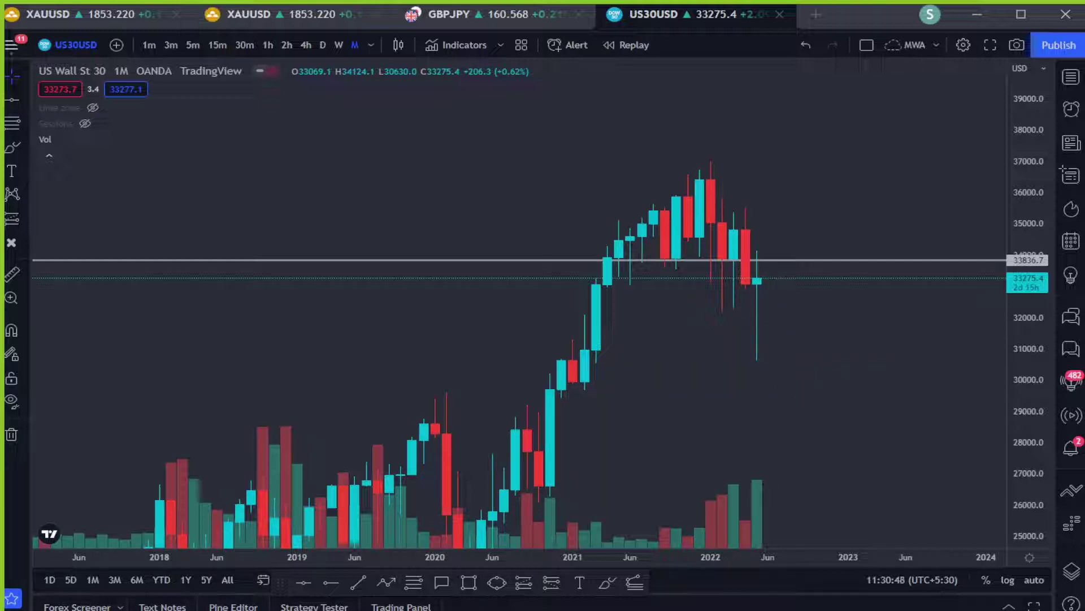
Switch to weekly candles and move the horizontal level to about 32930 weekly support
left_click(339, 44)
scroll(792, 380, "down", 3)
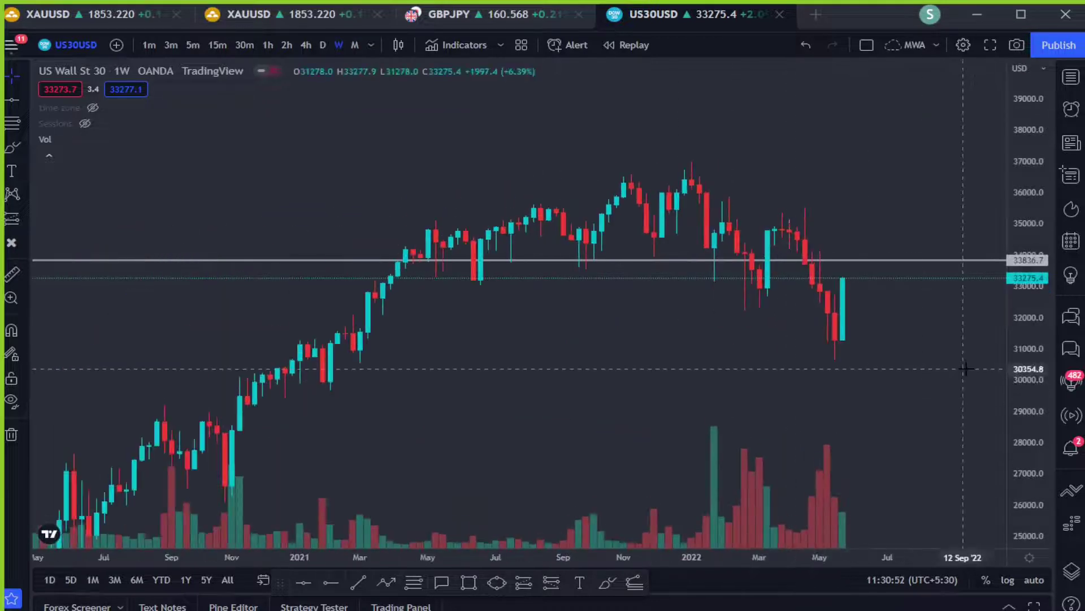
left_click_drag(856, 244, 859, 356)
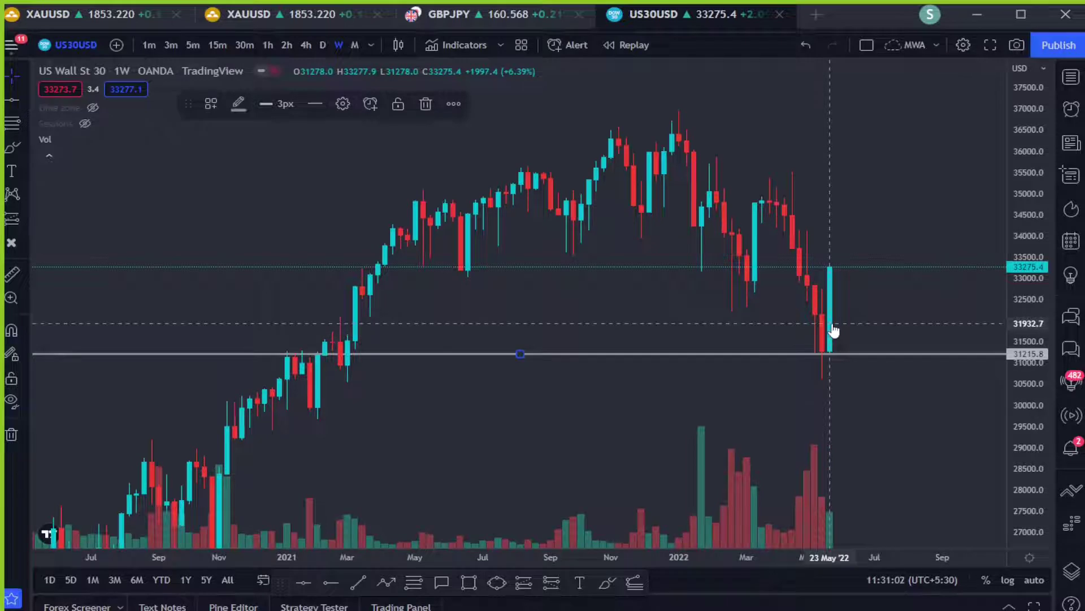
scroll(834, 330, "up", 2)
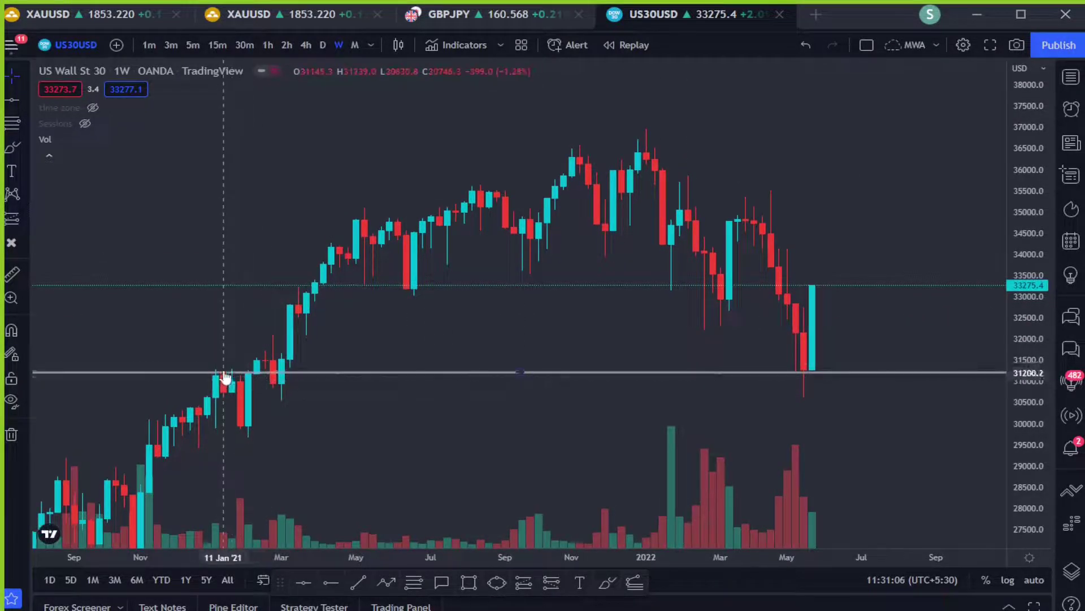
left_click_drag(409, 376, 415, 382)
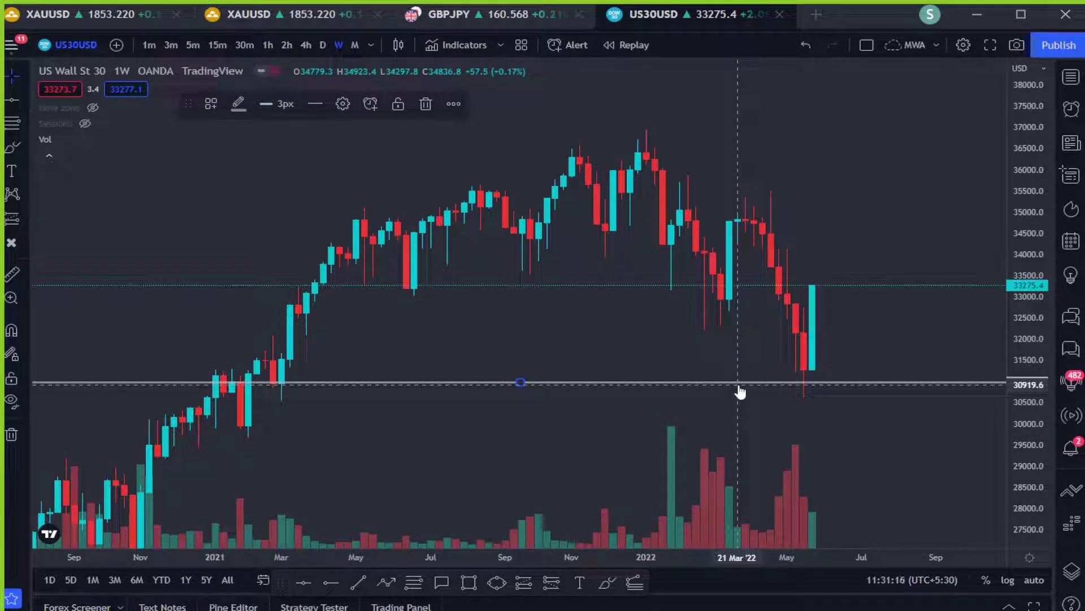
left_click_drag(739, 390, 765, 306)
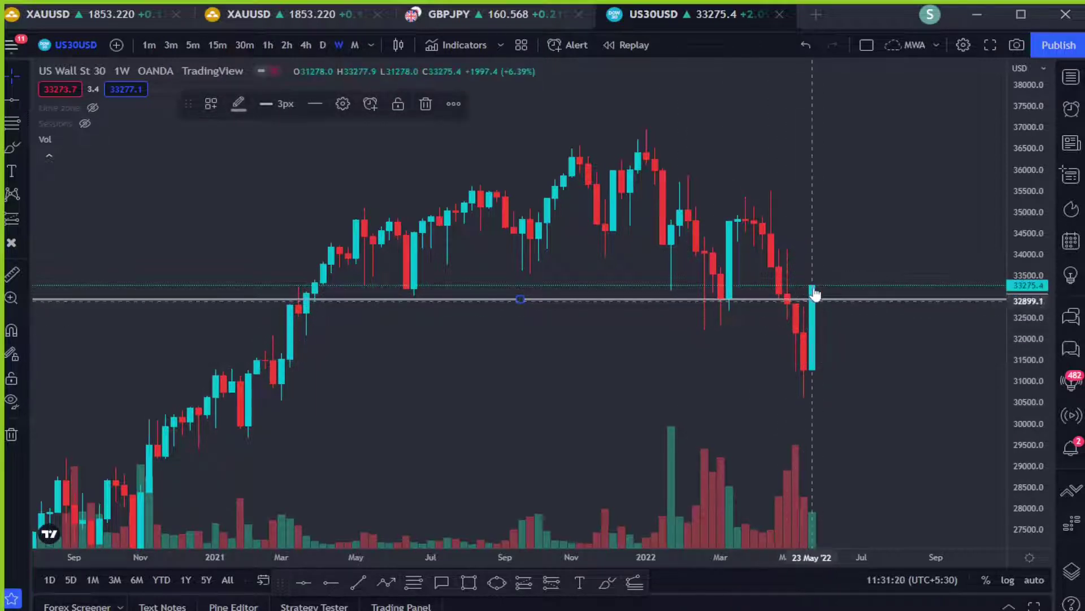
left_click(847, 376)
Reframe the weekly chart, rescale the price axis, and widen the blue projected candle
left_click_drag(861, 341, 846, 378)
scroll(941, 399, "up", 1)
left_click_drag(1022, 413, 1021, 330)
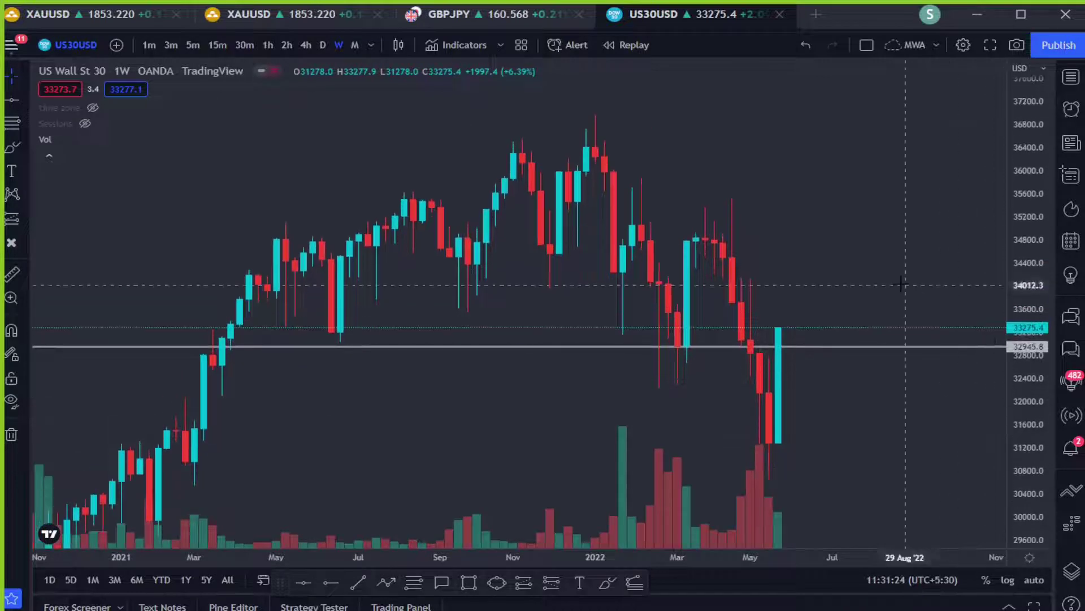
left_click_drag(900, 284, 892, 227)
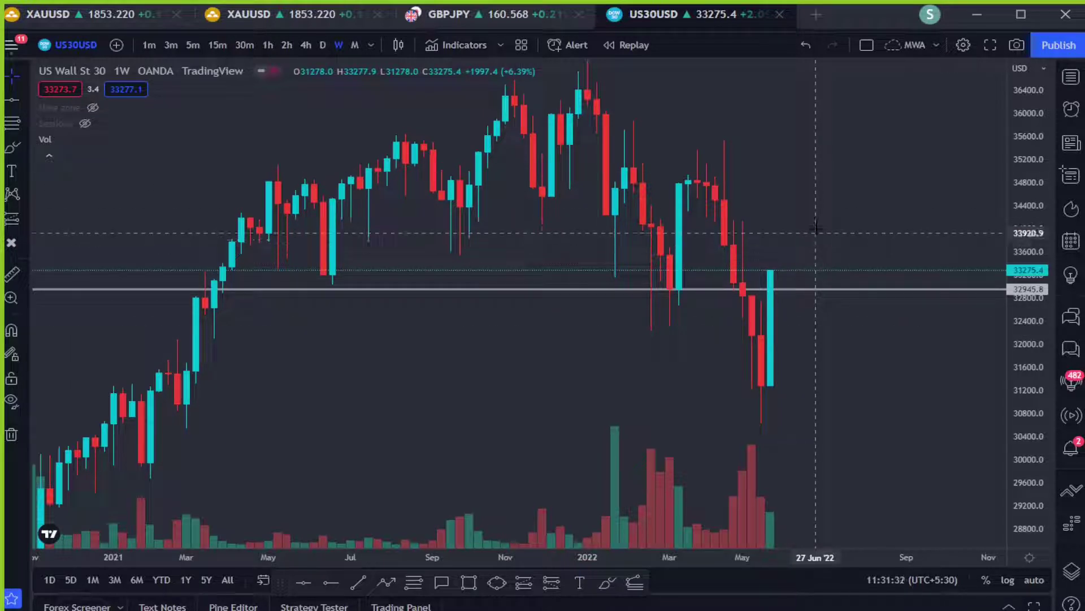
left_click_drag(816, 368, 834, 407)
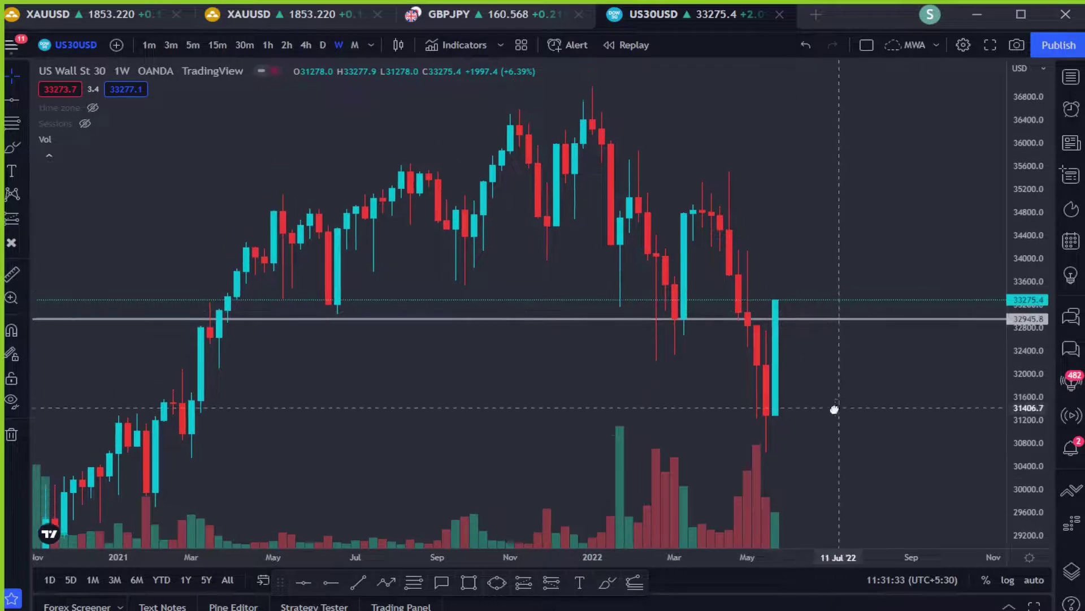
left_click_drag(1018, 254, 1018, 334)
left_click_drag(850, 398, 842, 401)
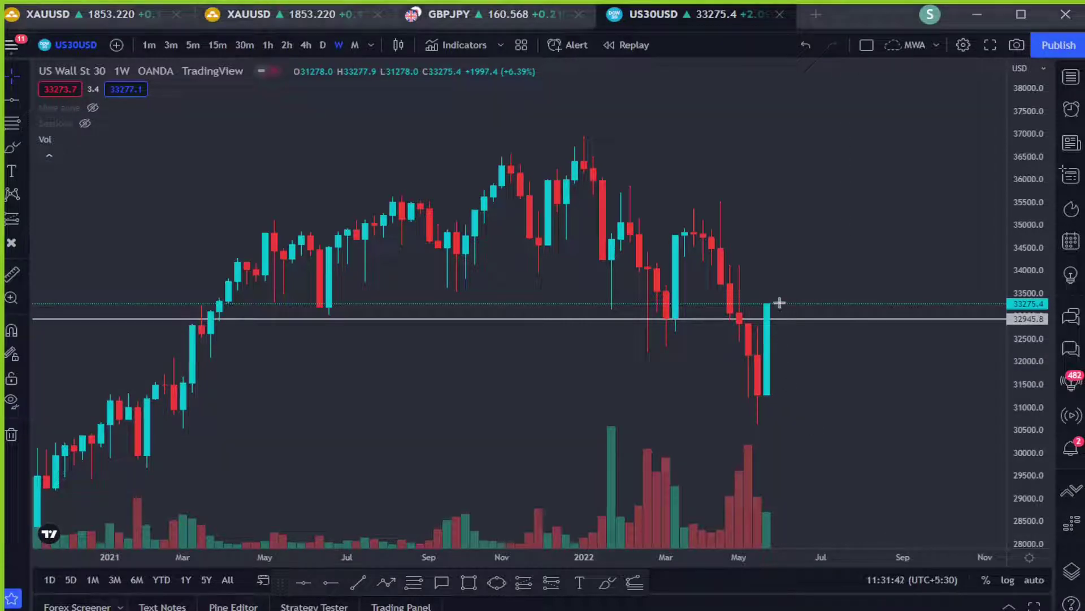
mouse_move(785, 317)
left_mouse_down()
mouse_move(654, 327)
mouse_move(784, 307)
mouse_move(801, 225)
left_mouse_up()
Add a blue band and wick near 35,000, then erase the projected candle and bar
mouse_move(602, 226)
left_mouse_down()
mouse_move(968, 223)
mouse_move(935, 227)
left_mouse_up()
left_click_drag(789, 214, 794, 328)
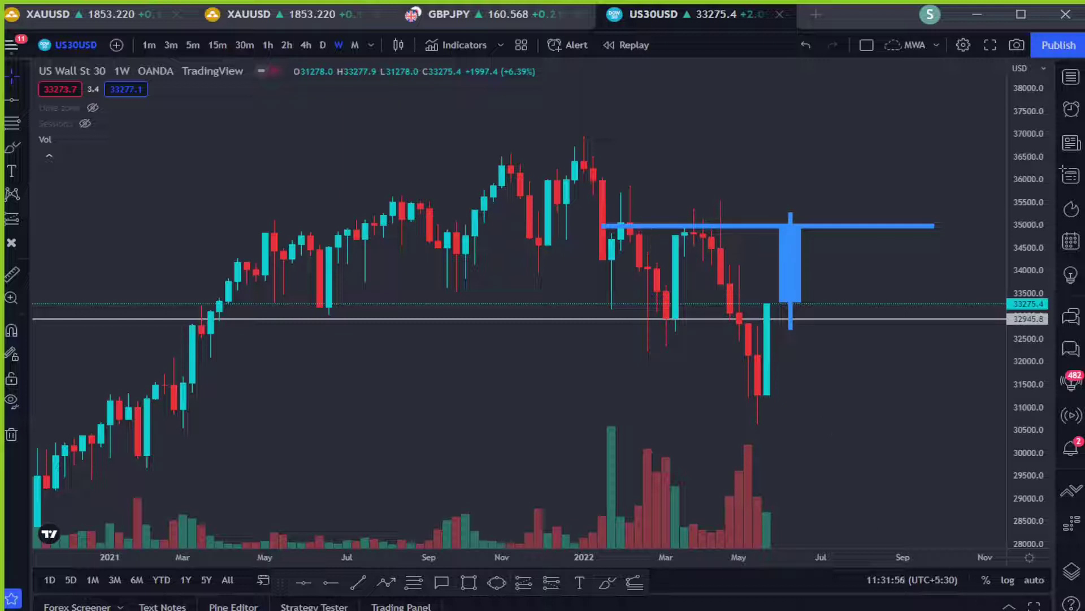
left_click_drag(798, 200, 758, 343)
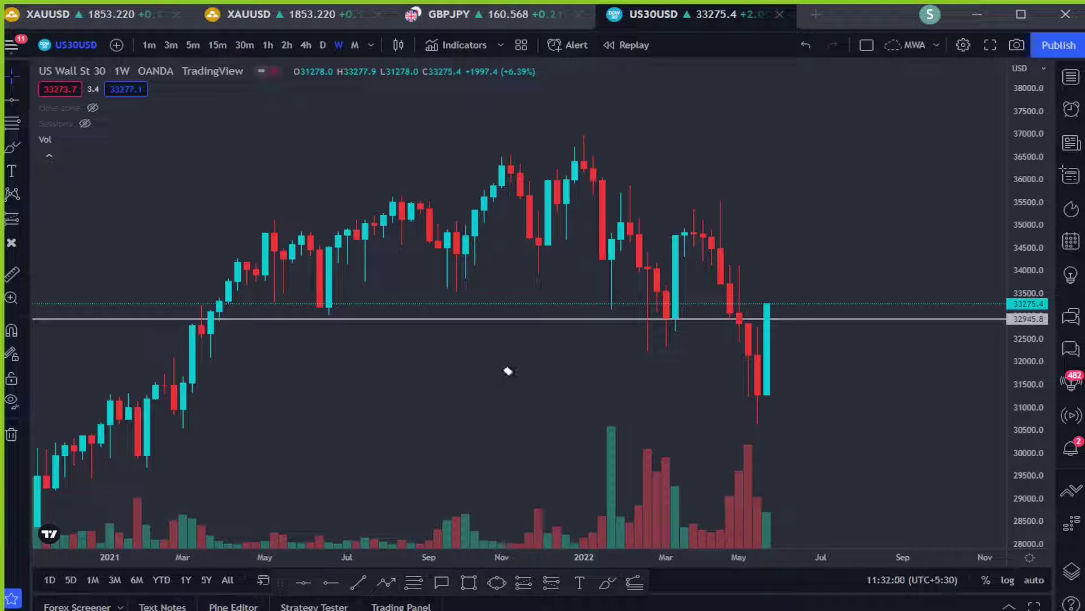
Switch to daily candles and nudge the support line up to about 33021.7
left_click(323, 45)
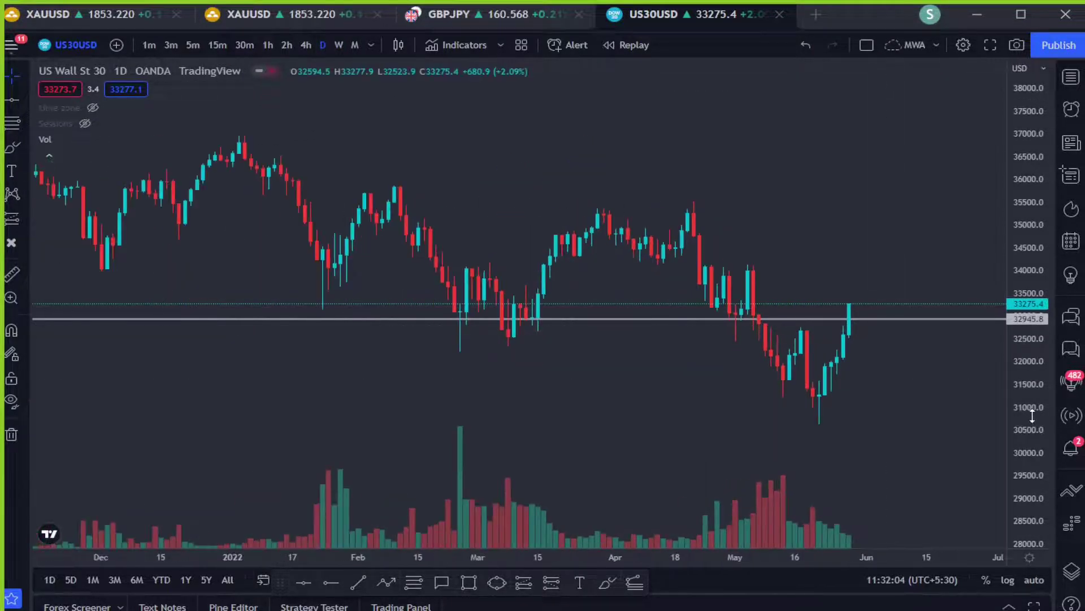
scroll(882, 332, "up", 2)
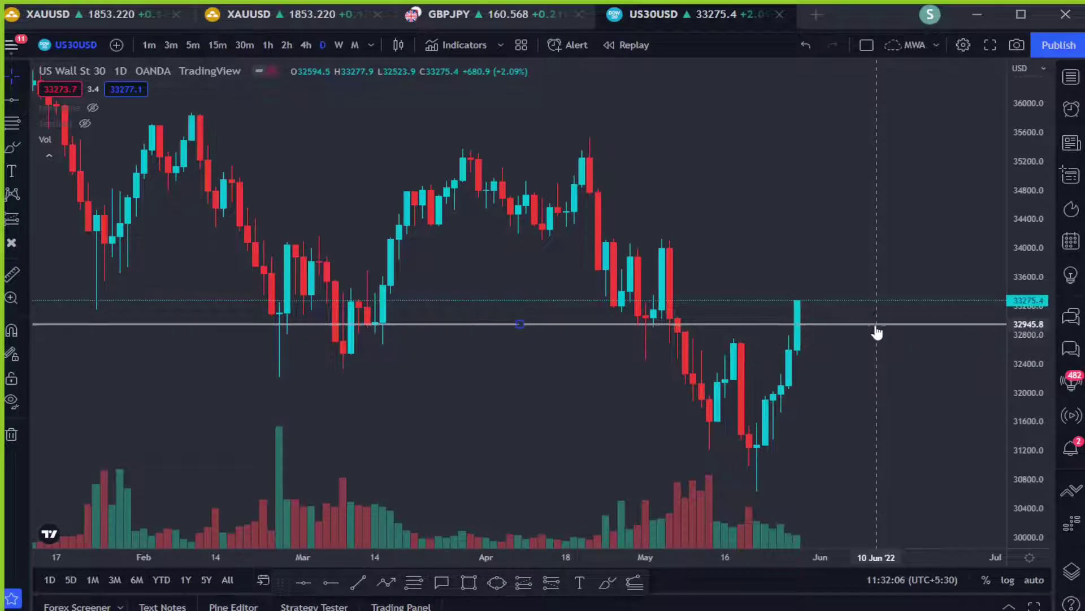
left_click_drag(876, 327, 877, 320)
left_click_drag(409, 318, 317, 317)
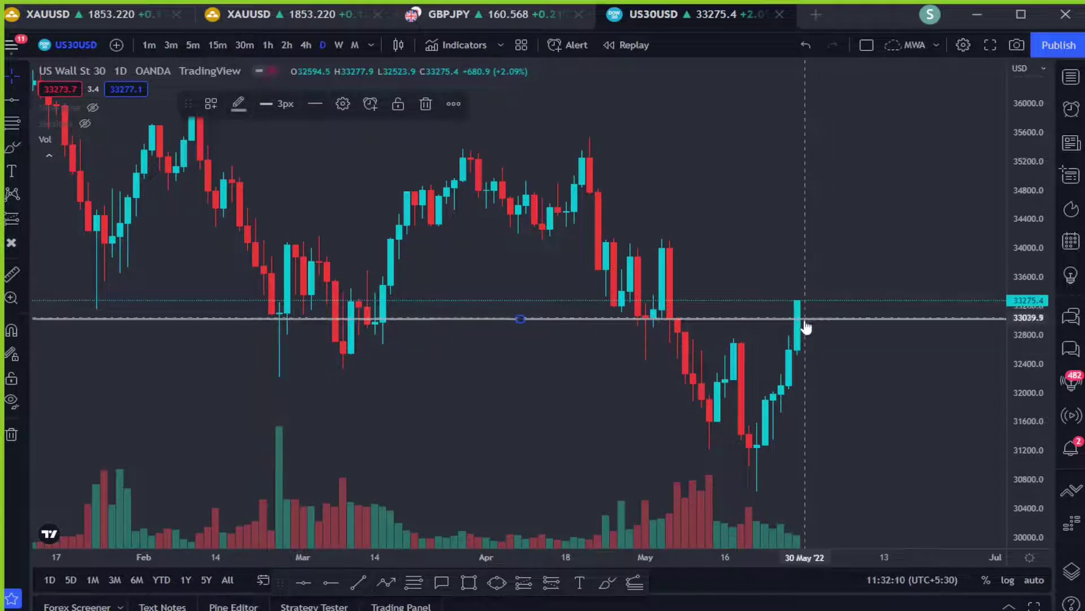
left_click(833, 265)
Add a resistance line at 34079.6 and reframe the daily chart around recent candles
left_click(305, 583)
left_click(797, 244)
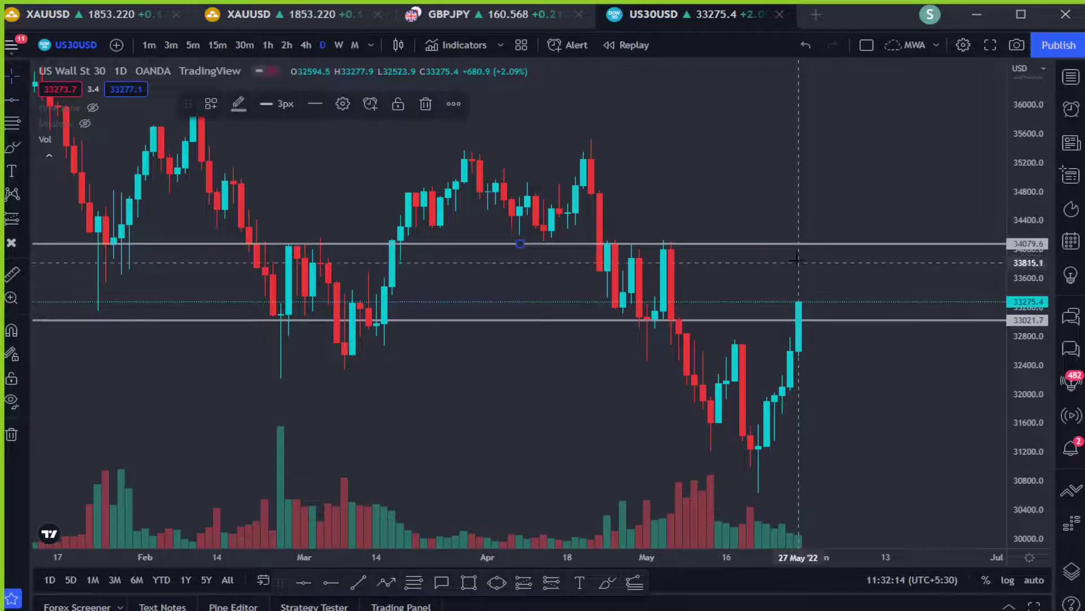
left_click_drag(799, 273, 803, 315)
scroll(805, 318, "down", 2)
left_click_drag(1021, 356, 1020, 288)
scroll(873, 301, "up", 2)
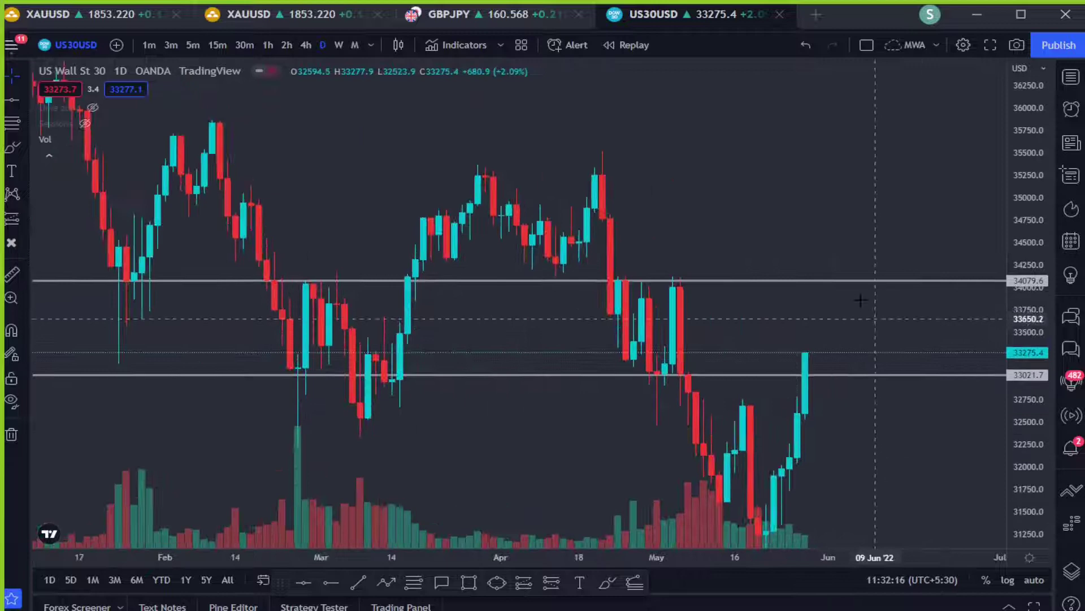
left_click_drag(883, 321, 826, 264)
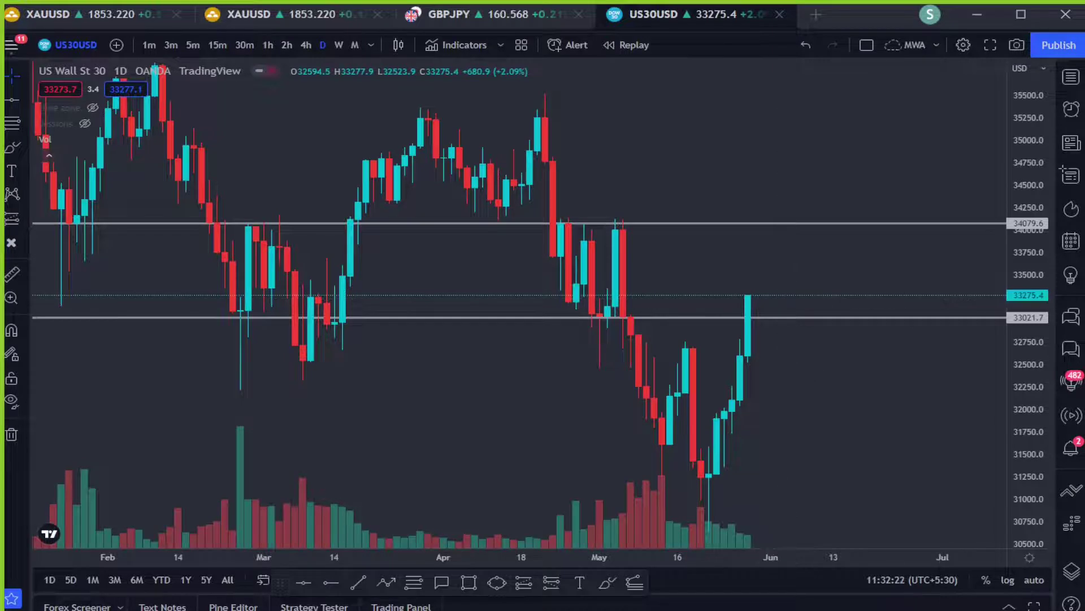
Draw two projected candles near 34250 with a wick and a long bar at 35250
left_click(760, 295)
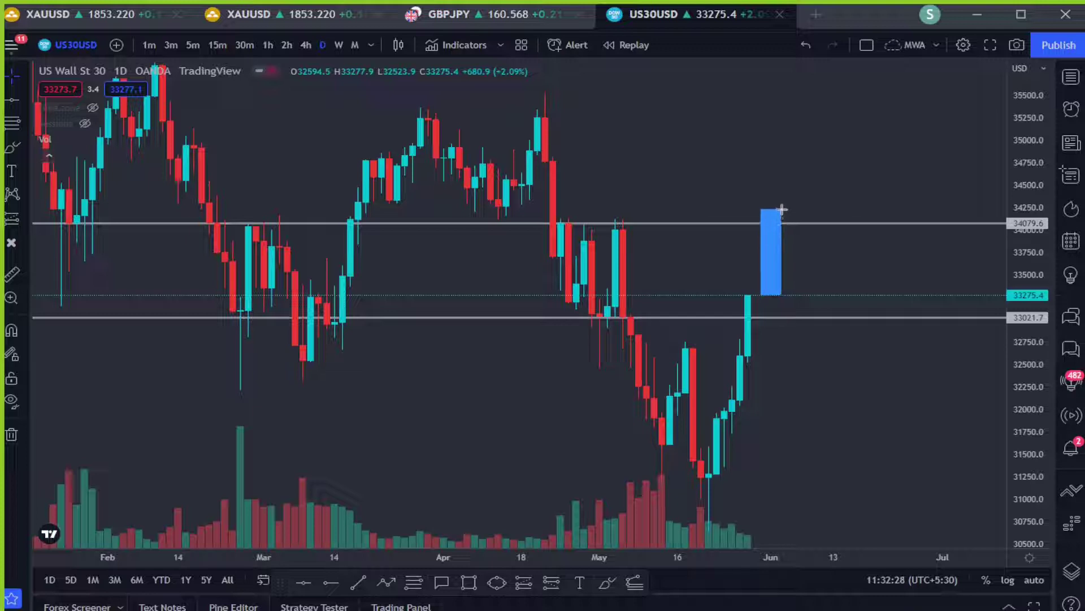
left_click(783, 207)
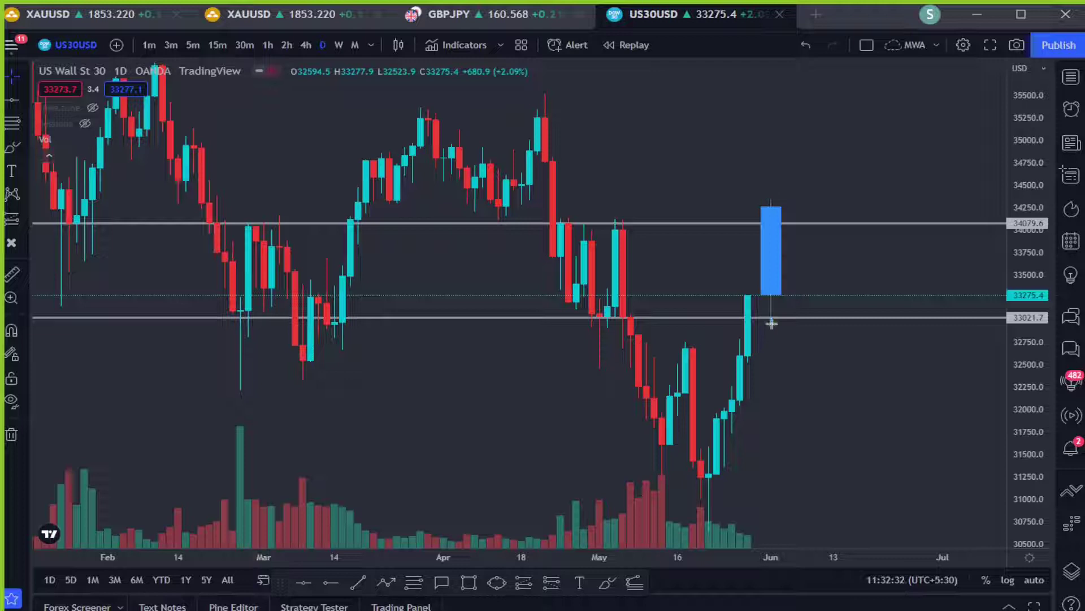
left_click(791, 206)
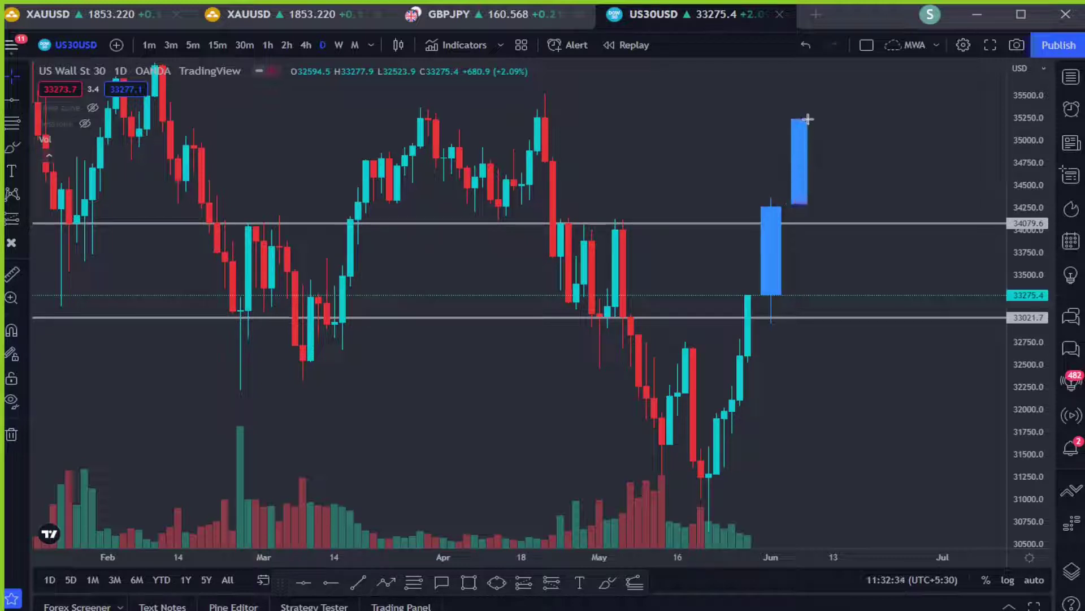
left_click(382, 113)
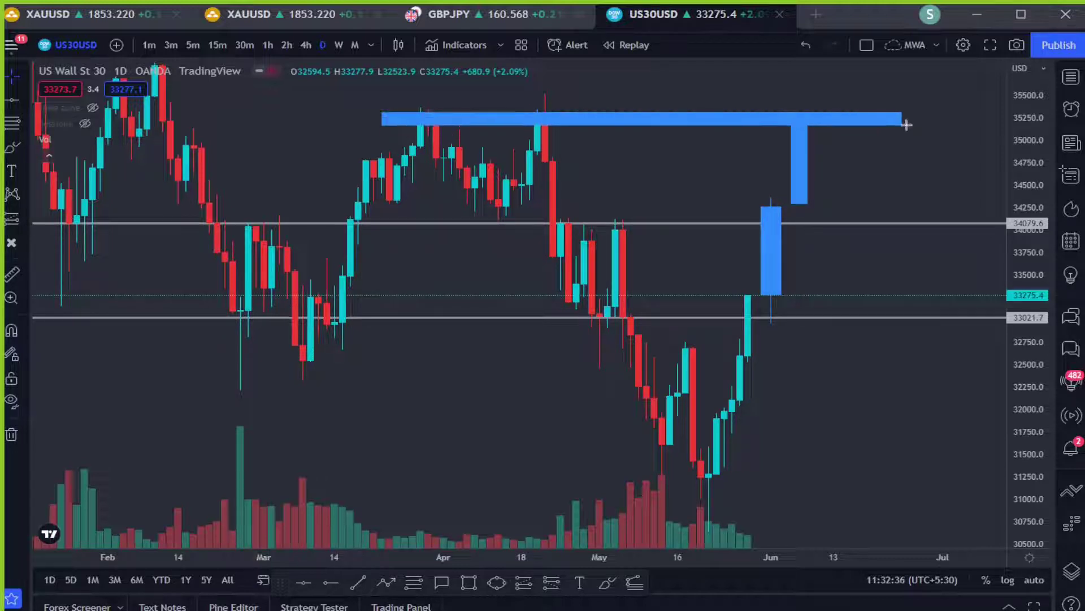
left_click(800, 104)
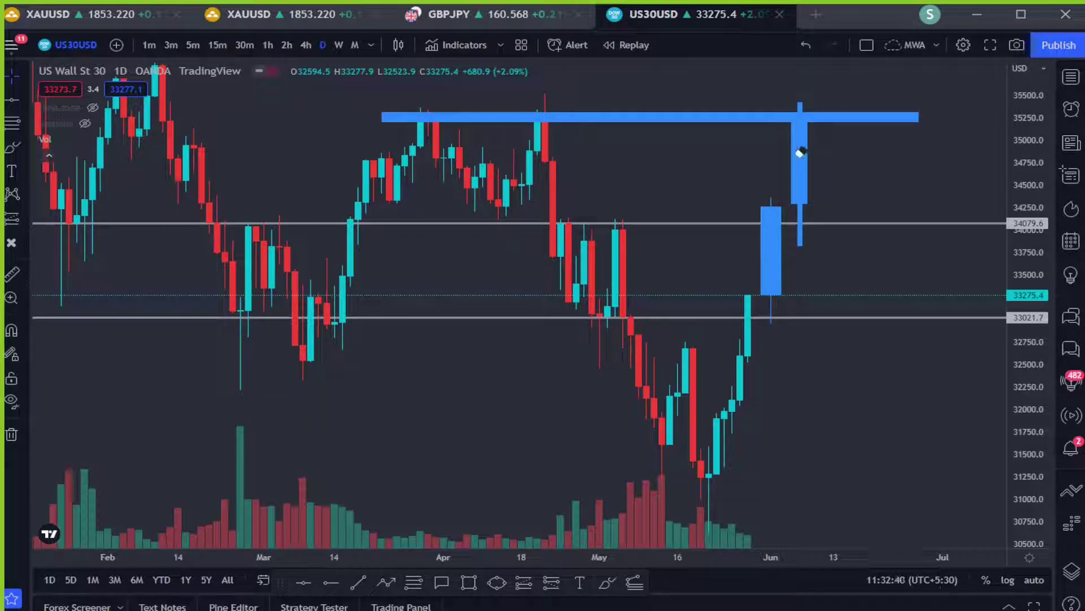
Erase the projected candles, wick and 35250 bar, then switch to 4-hour candles
left_click(832, 117)
left_click(804, 160)
left_click(801, 153)
left_click(771, 210)
left_click(771, 210)
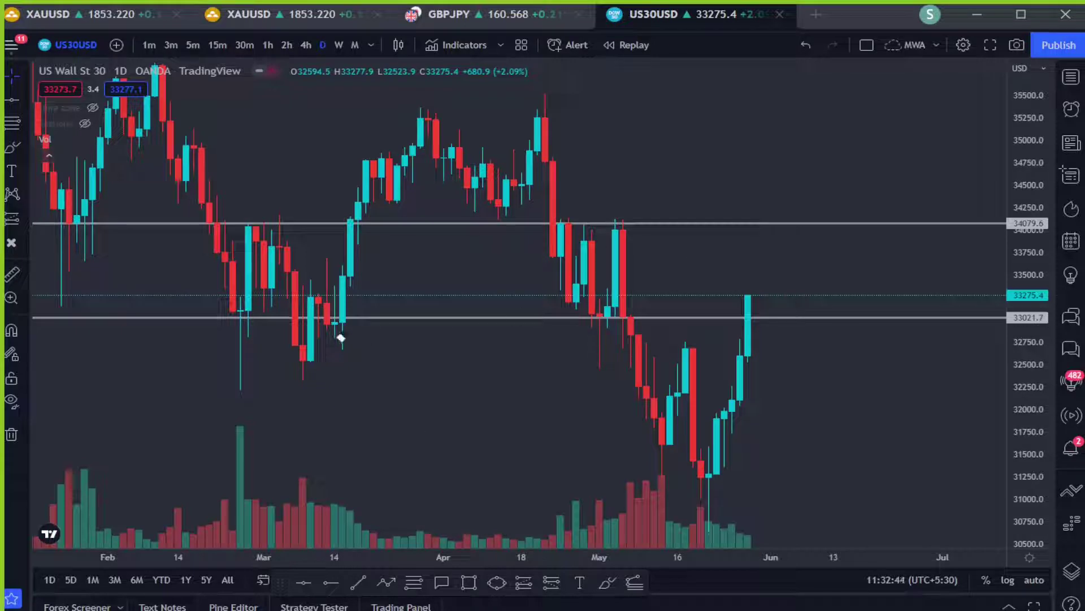
left_click(306, 45)
On the 4-hour chart, raise the support line to 33196.8 and draw a projected candle body
left_click_drag(888, 362, 839, 327)
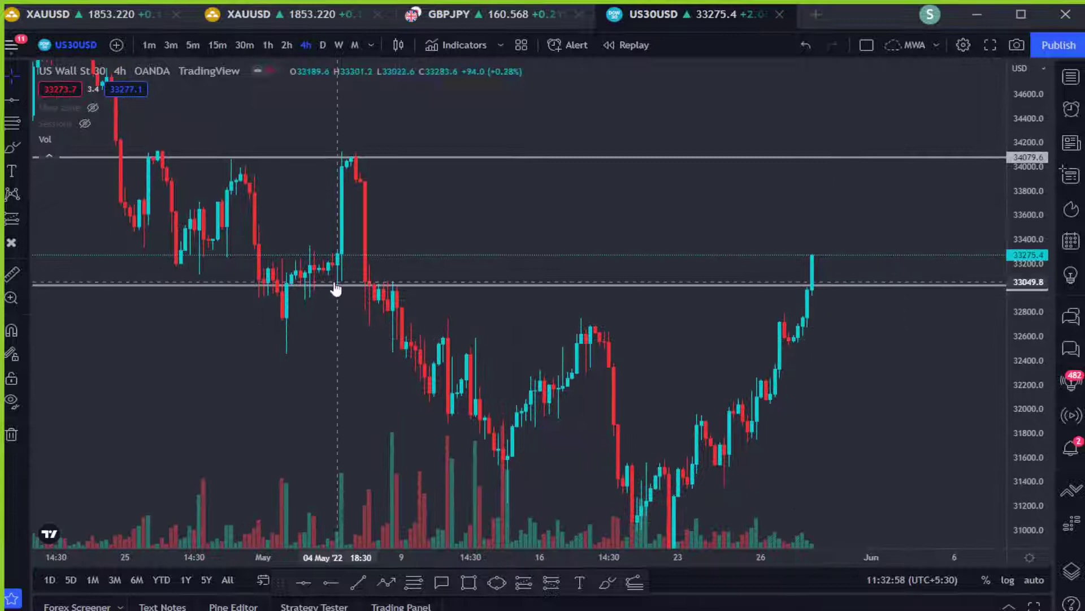
left_click_drag(401, 289, 430, 265)
left_click_drag(699, 312, 708, 350)
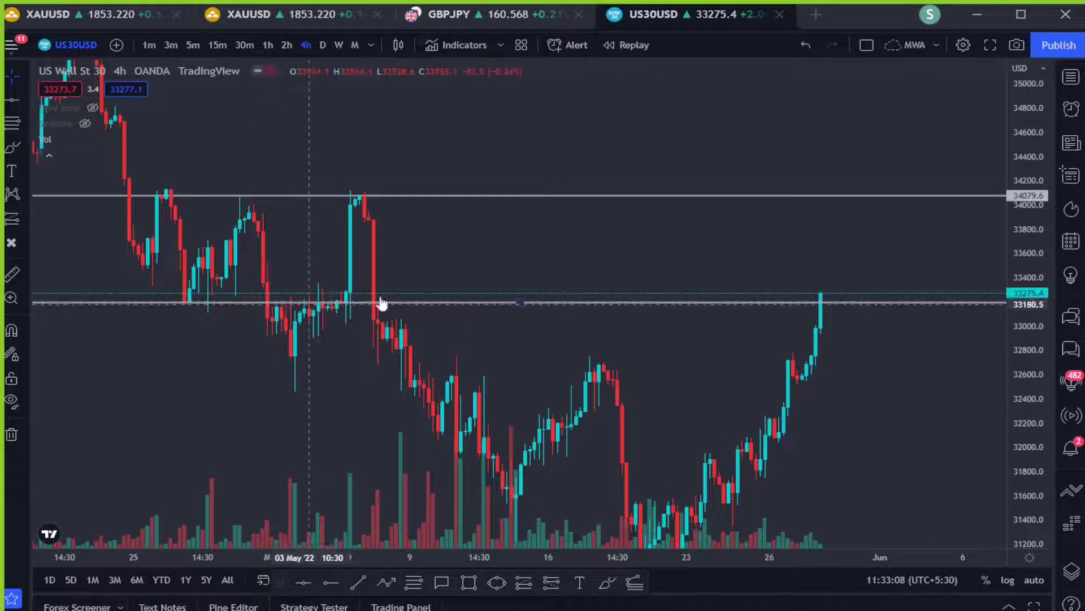
left_click_drag(502, 243, 540, 218)
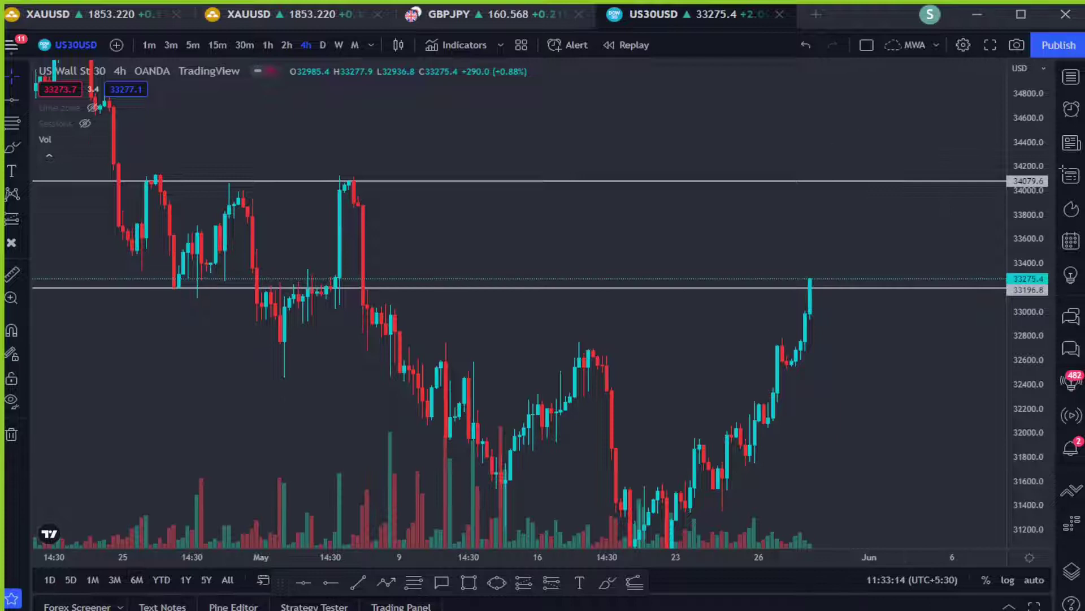
left_click_drag(821, 274, 845, 180)
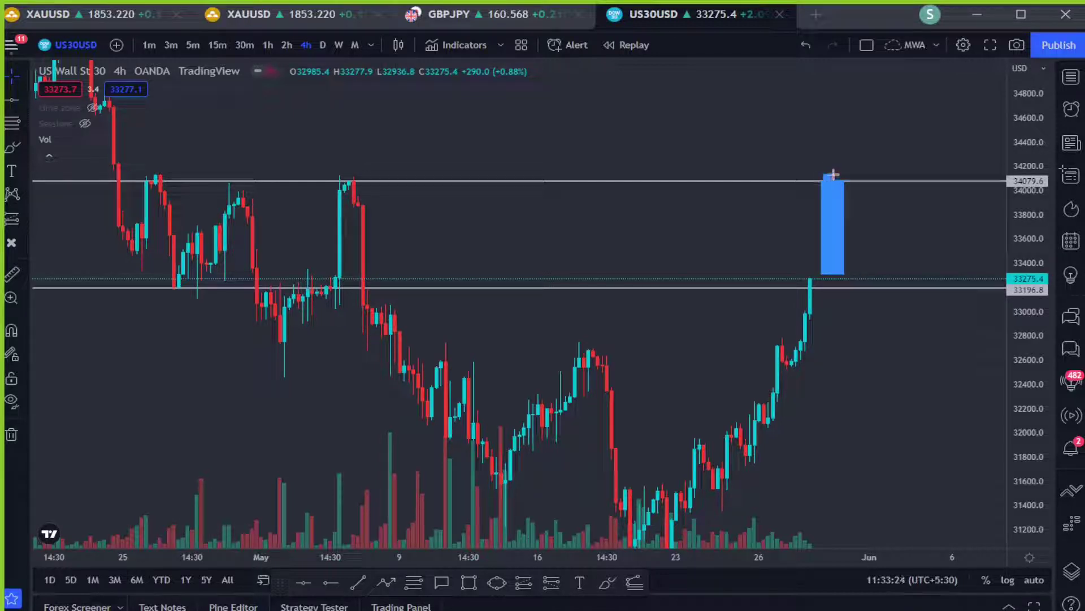
Sketch wicks and a taller projected candle up to 34079.6, then switch to 1-hour candles
left_click_drag(832, 163, 833, 305)
left_click_drag(854, 180, 877, 75)
left_click_drag(865, 180, 865, 223)
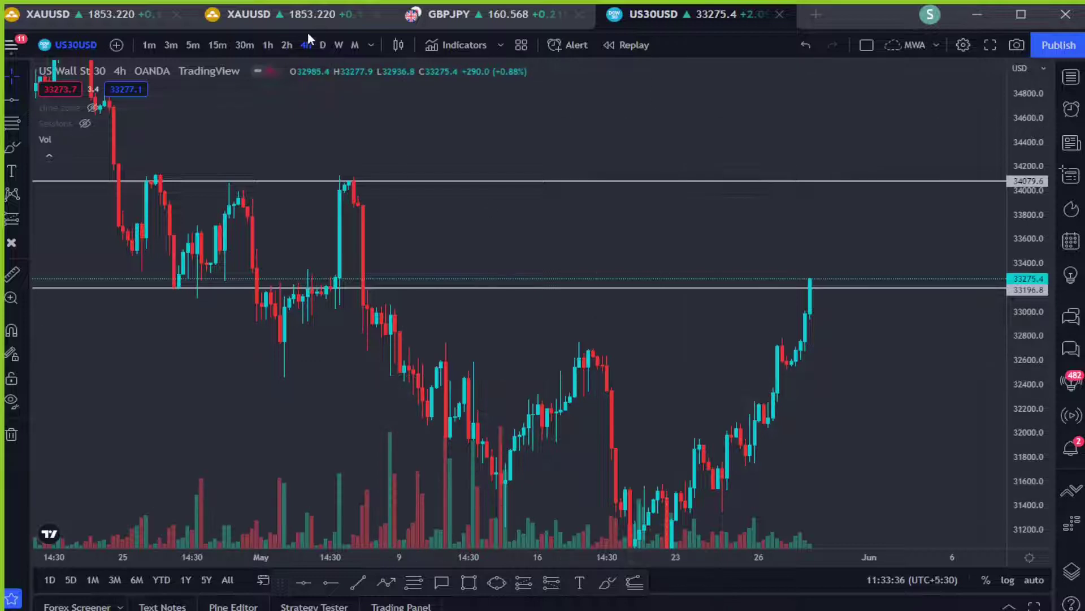
left_click(268, 45)
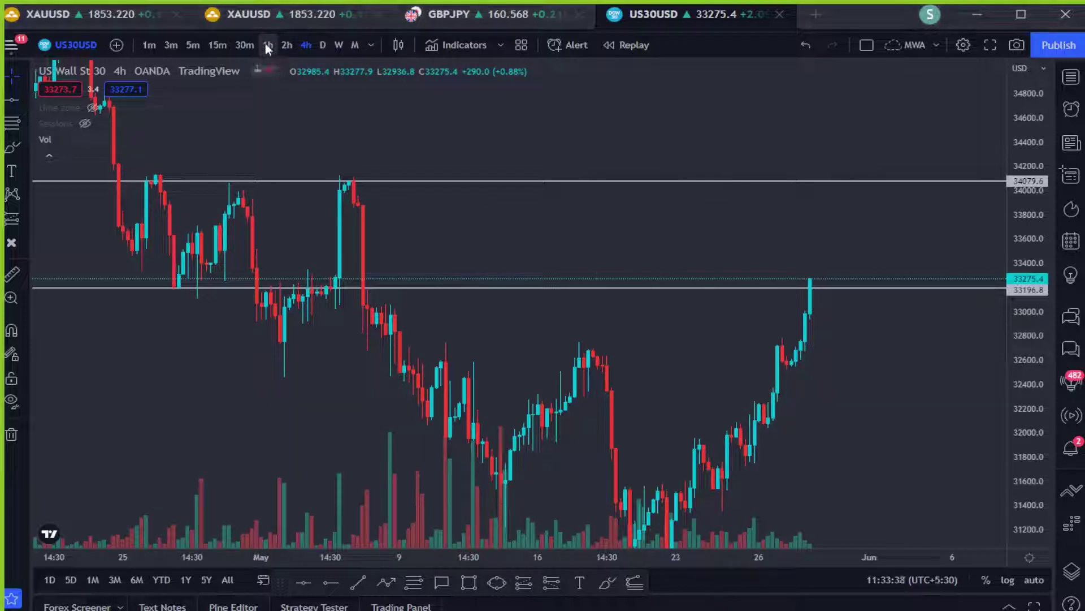
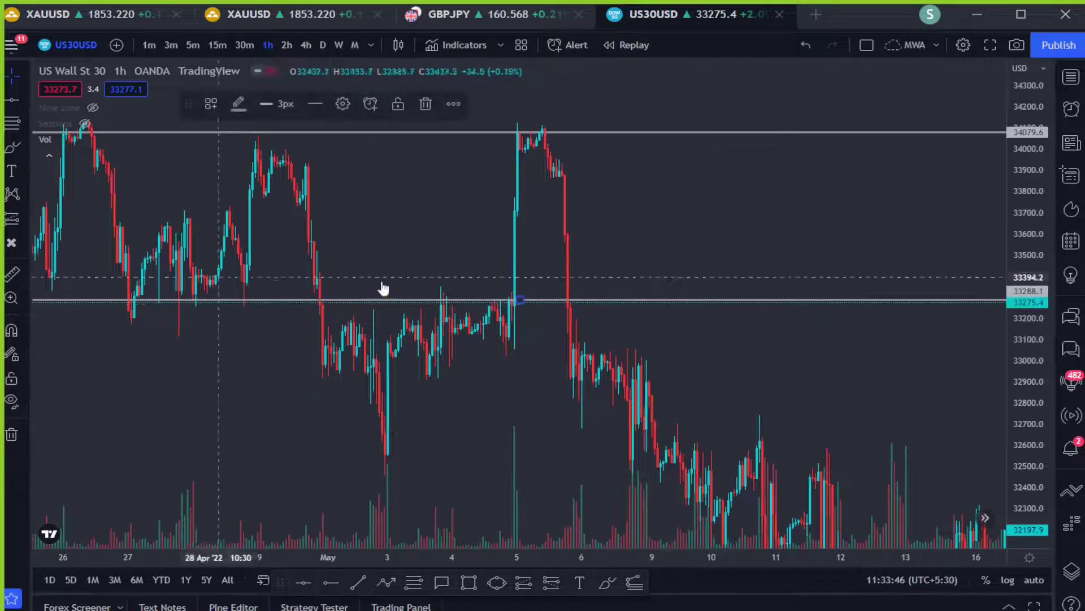
Raise the upper resistance line to the 34121.3 highs on the 1-hour chart
left_click_drag(734, 354, 311, 358)
scroll(587, 346, "up", 2)
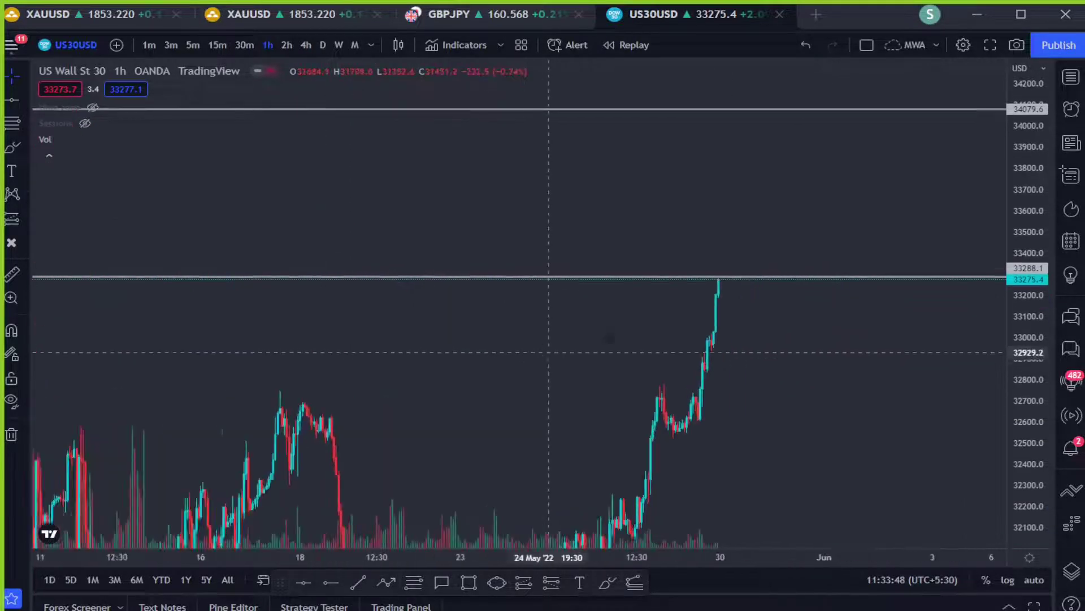
left_click_drag(727, 337, 902, 342)
scroll(691, 334, "down", 2)
scroll(691, 335, "down", 2)
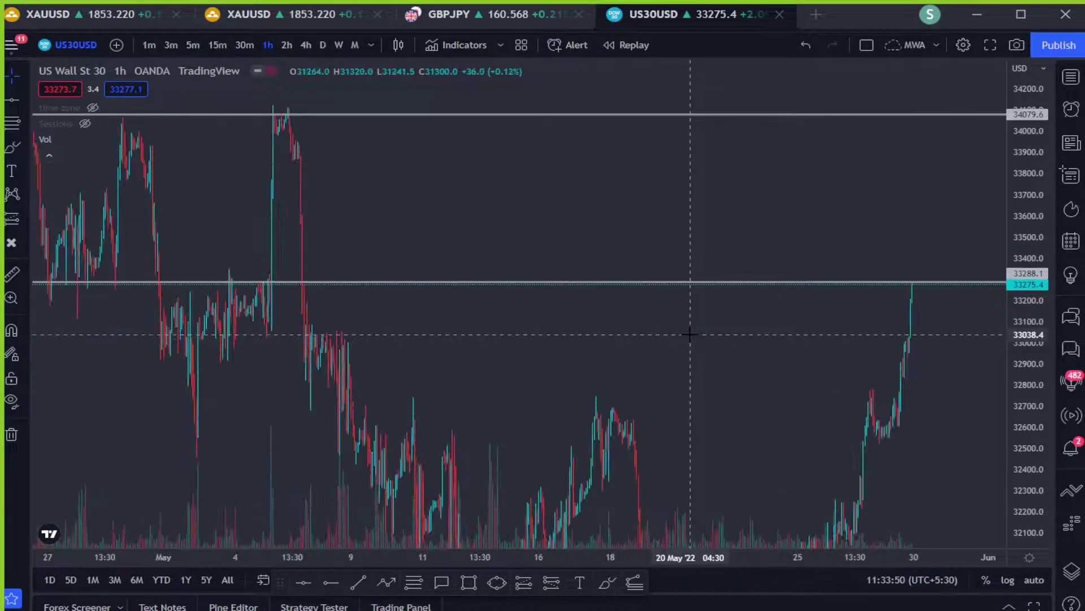
left_click_drag(238, 180, 684, 245)
scroll(791, 279, "up", 3)
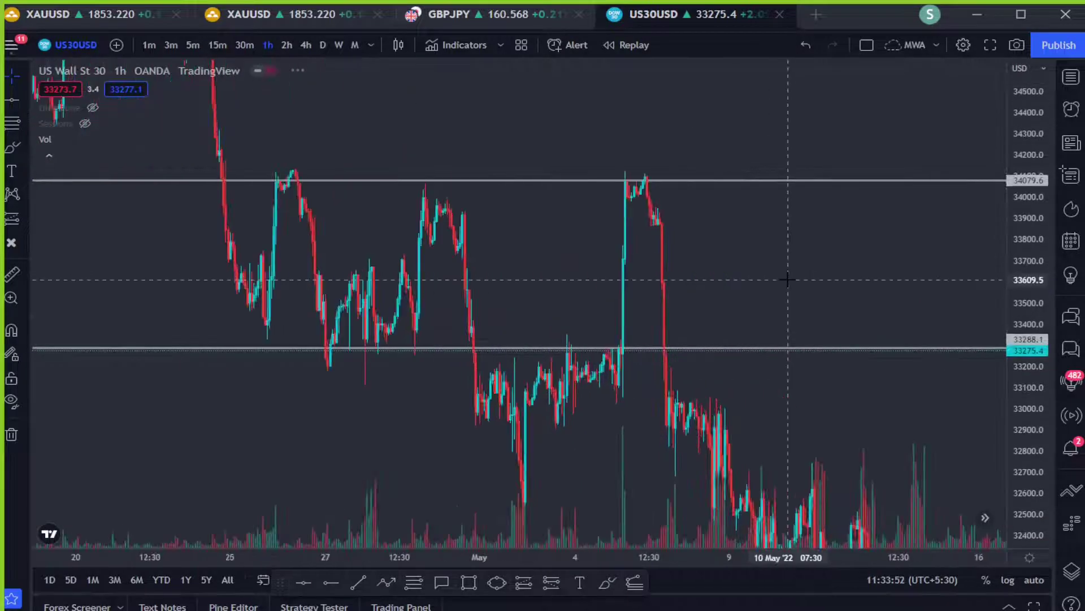
left_click_drag(633, 182, 640, 172)
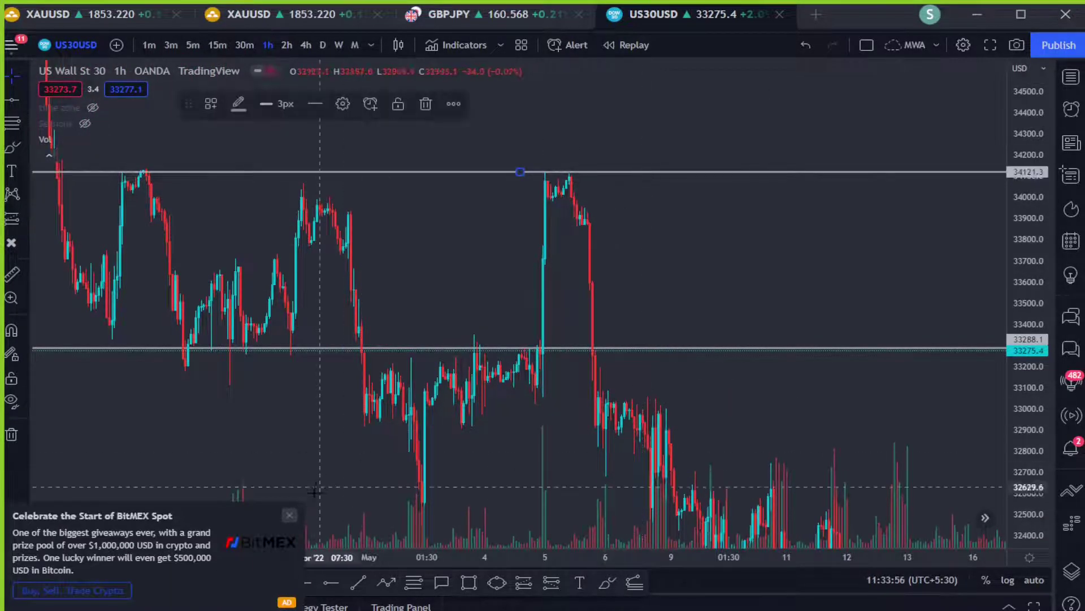
Dismiss the BitMEX ad and ad-free popup, then bring the latest candles back into view
left_click(290, 515)
left_click(770, 199)
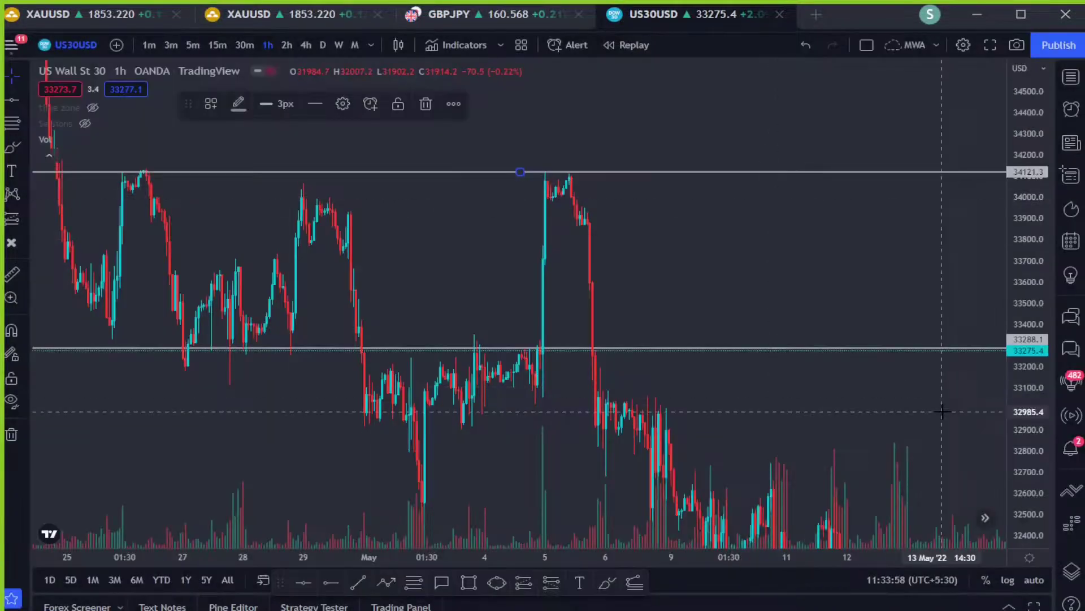
left_click_drag(942, 411, 487, 300)
scroll(485, 300, "down", 4)
left_click_drag(812, 337, 362, 282)
scroll(756, 249, "up", 3)
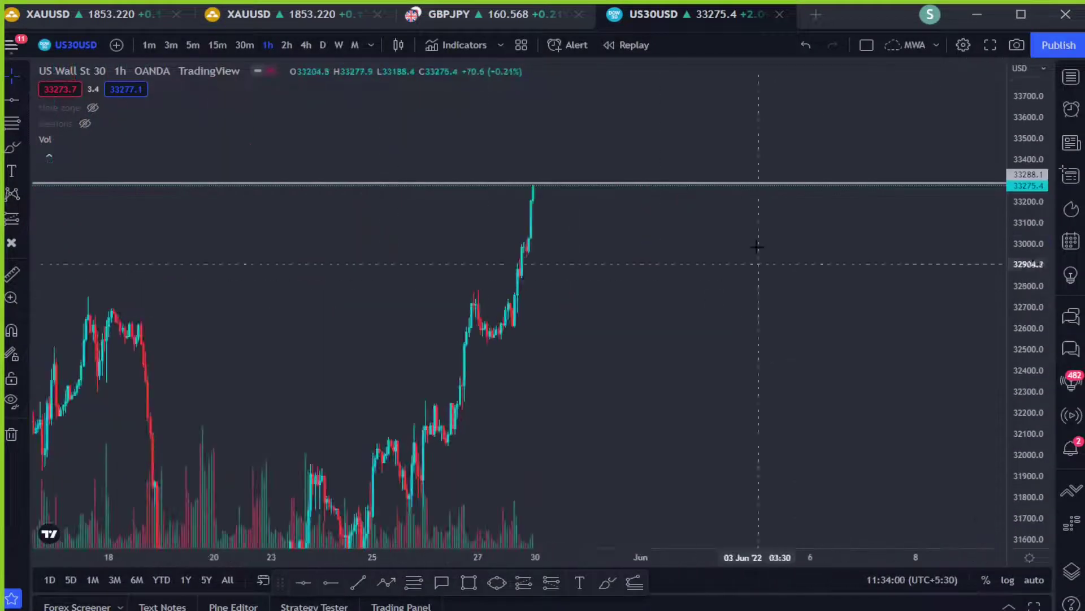
left_click_drag(534, 278, 852, 405)
scroll(864, 415, "down", 3)
left_click_drag(735, 366, 698, 334)
left_click_drag(911, 359, 843, 330)
scroll(826, 499, "up", 1)
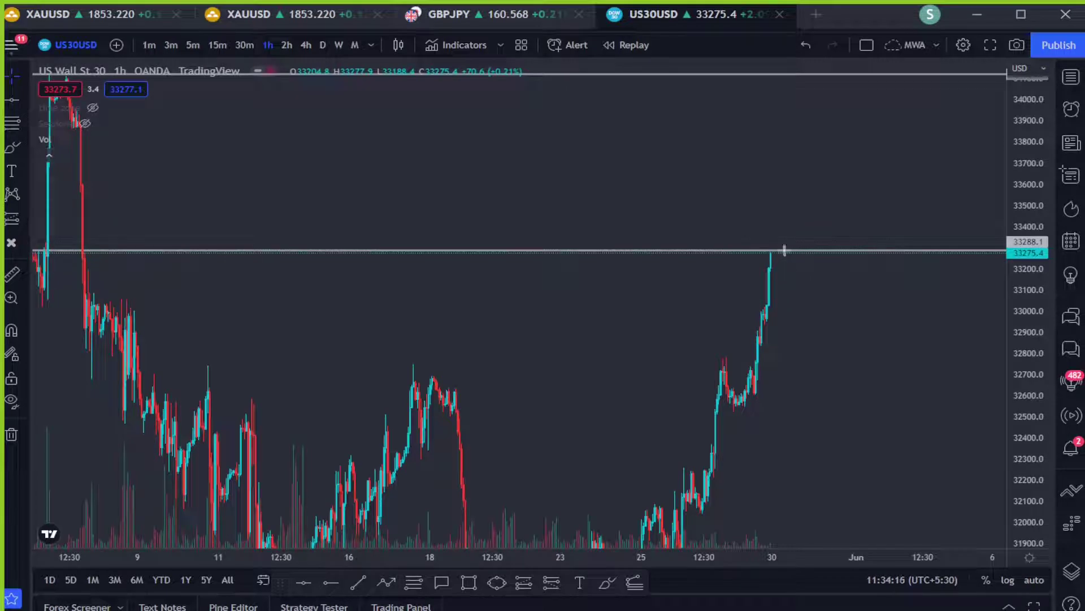
left_click_drag(795, 283, 822, 362)
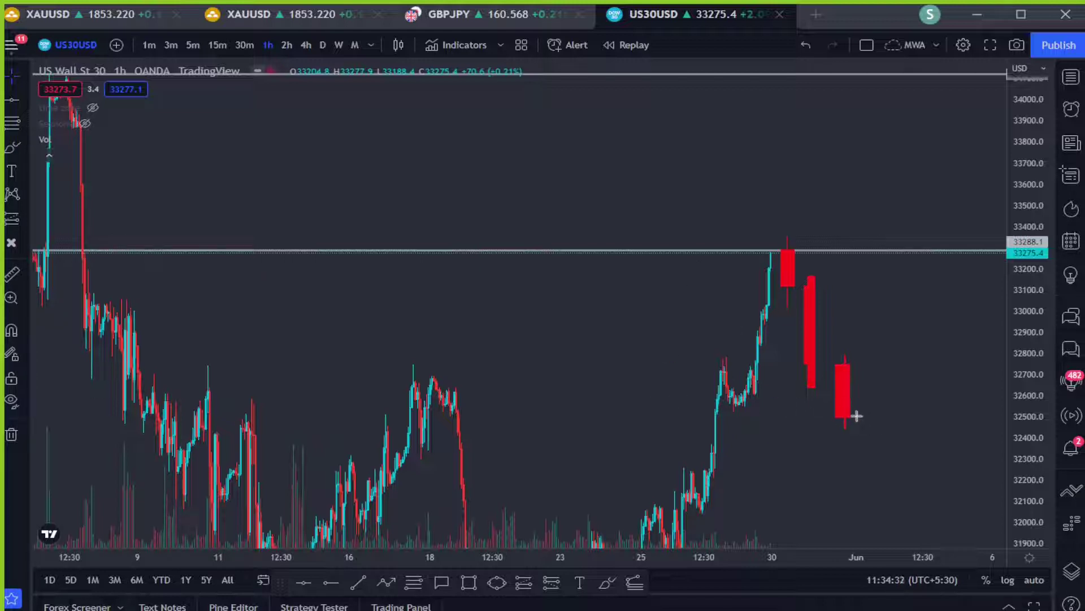
left_click_drag(861, 412, 892, 330)
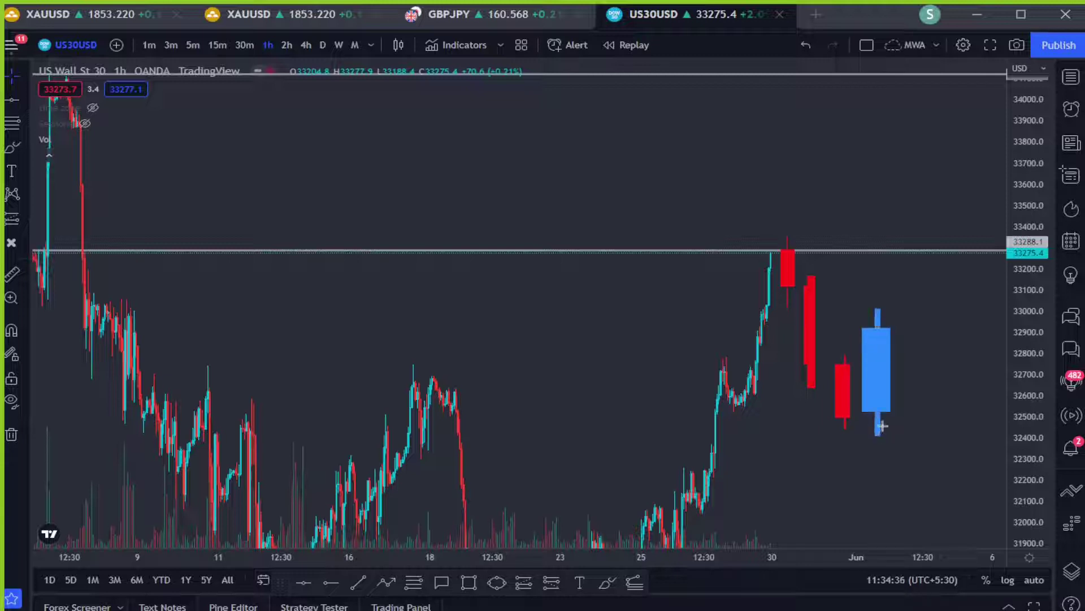
left_click_drag(906, 242, 917, 223)
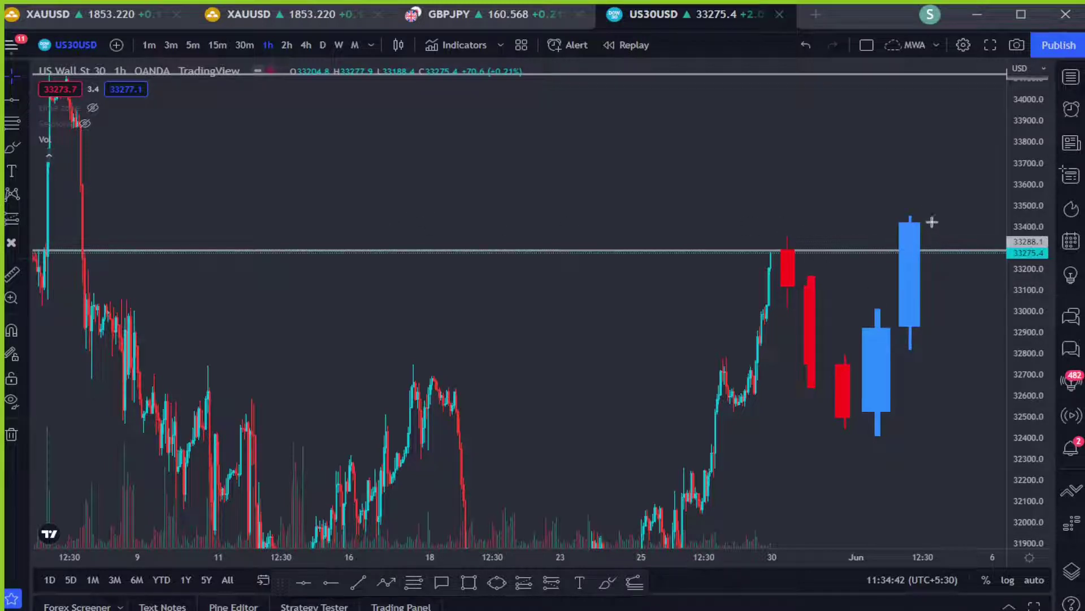
left_click_drag(932, 221, 954, 74)
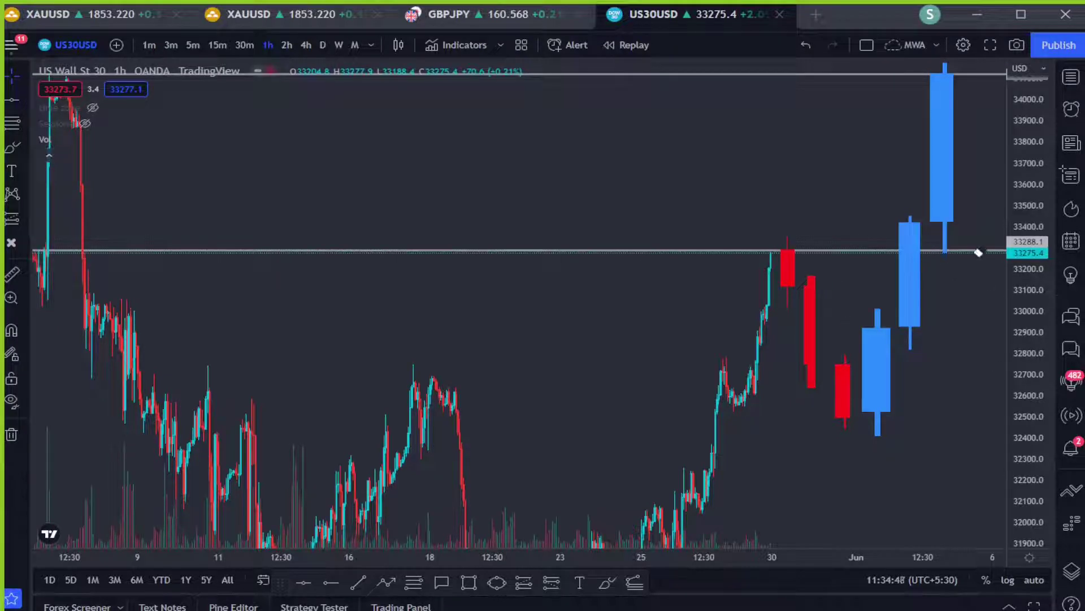
mouse_move(961, 164)
left_mouse_down()
mouse_move(785, 324)
mouse_move(789, 264)
mouse_move(909, 327)
left_mouse_up()
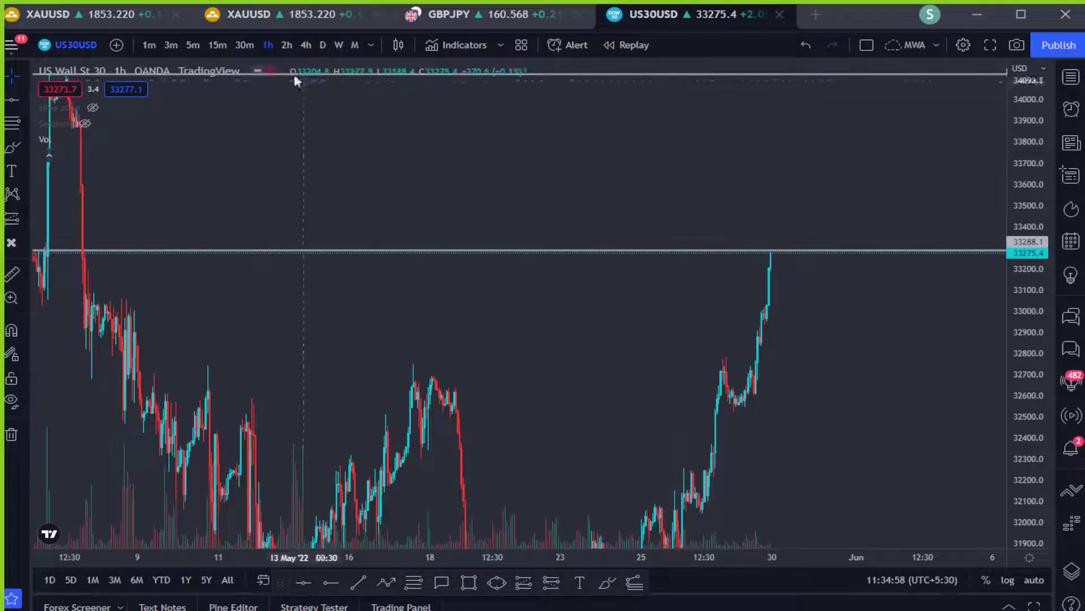
Switch to 30-minute candles and center the late April to early May price action
left_click(244, 45)
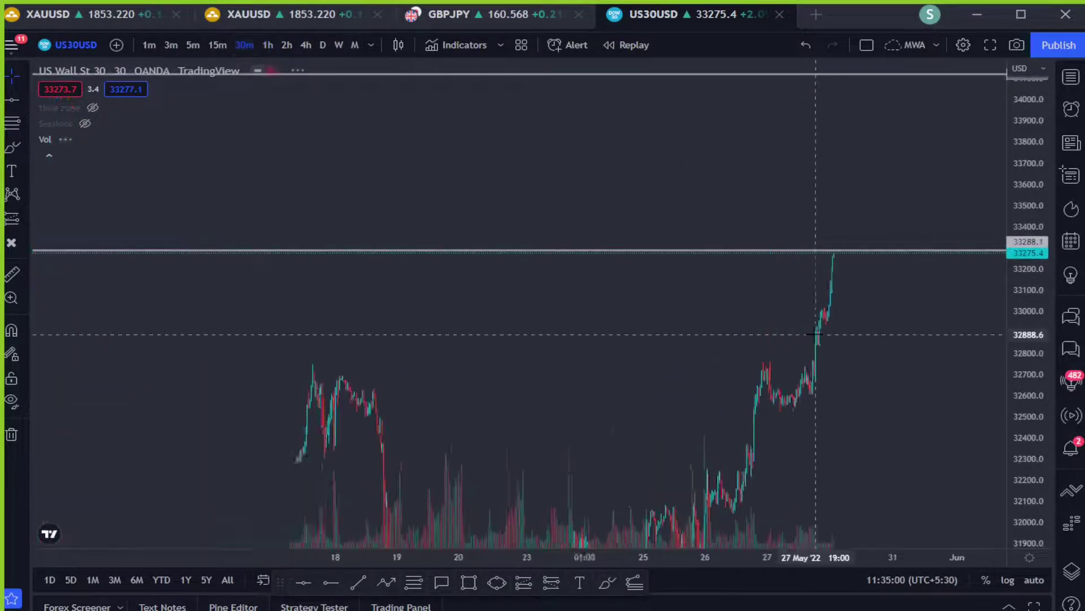
left_click_drag(880, 361, 921, 362)
left_click_drag(680, 306, 956, 348)
scroll(737, 347, "up", 3)
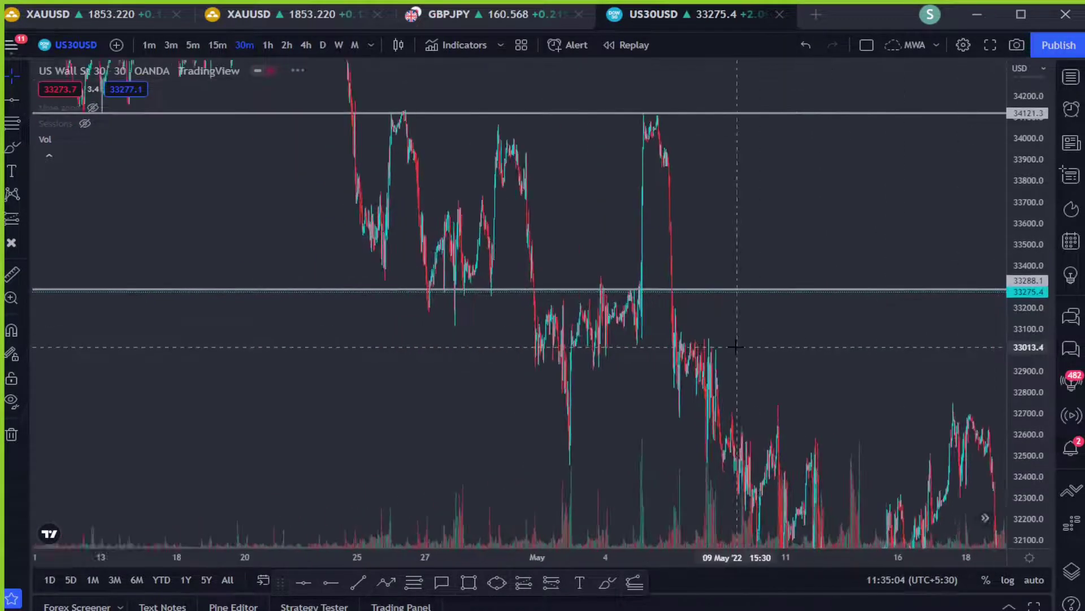
left_click_drag(702, 338, 922, 370)
scroll(783, 375, "up", 9)
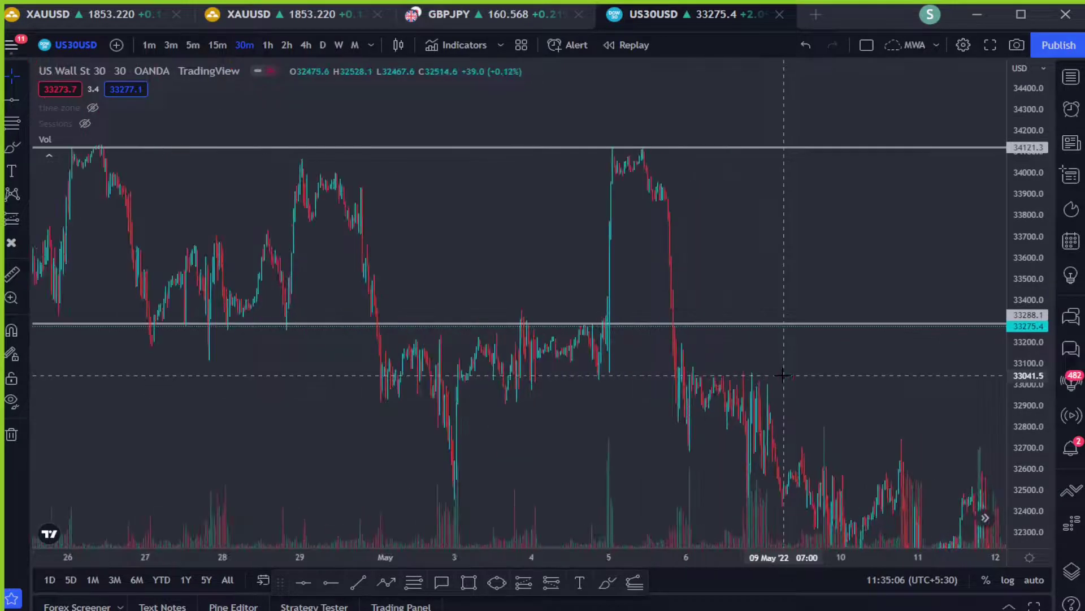
left_click_drag(495, 390, 885, 415)
scroll(869, 395, "up", 1)
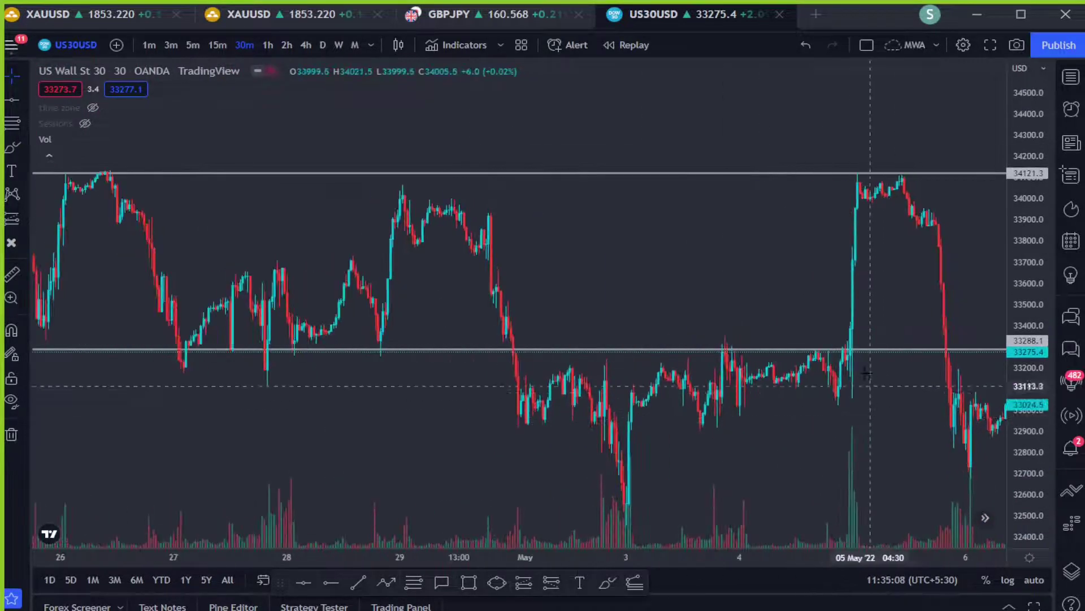
scroll(537, 306, "down", 1)
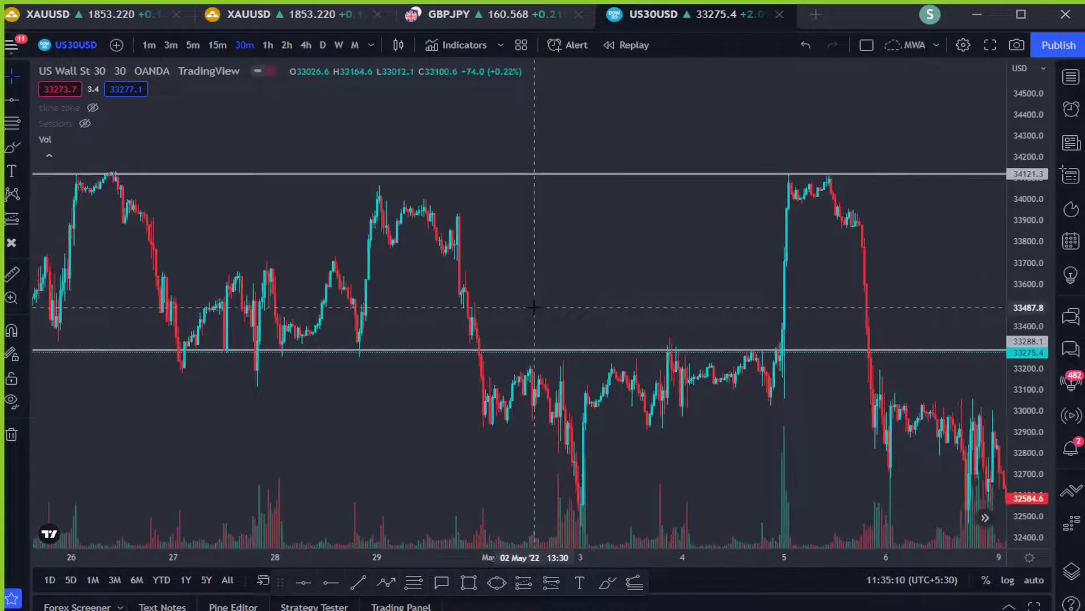
scroll(643, 283, "down", 1)
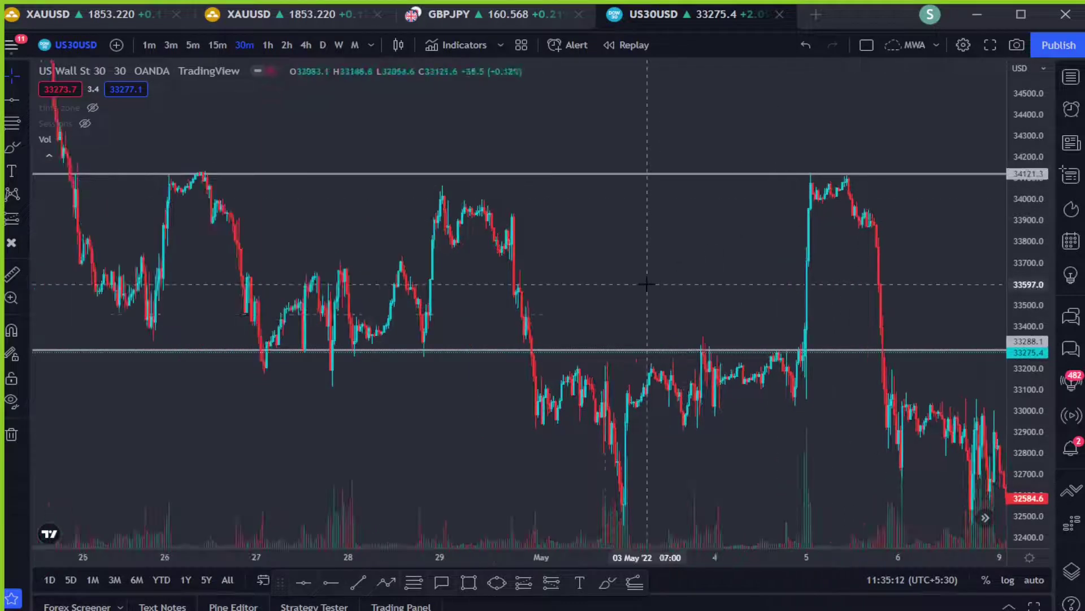
Add a horizontal line at about 33743.7, then pan to the latest late-May bars
left_click(304, 582)
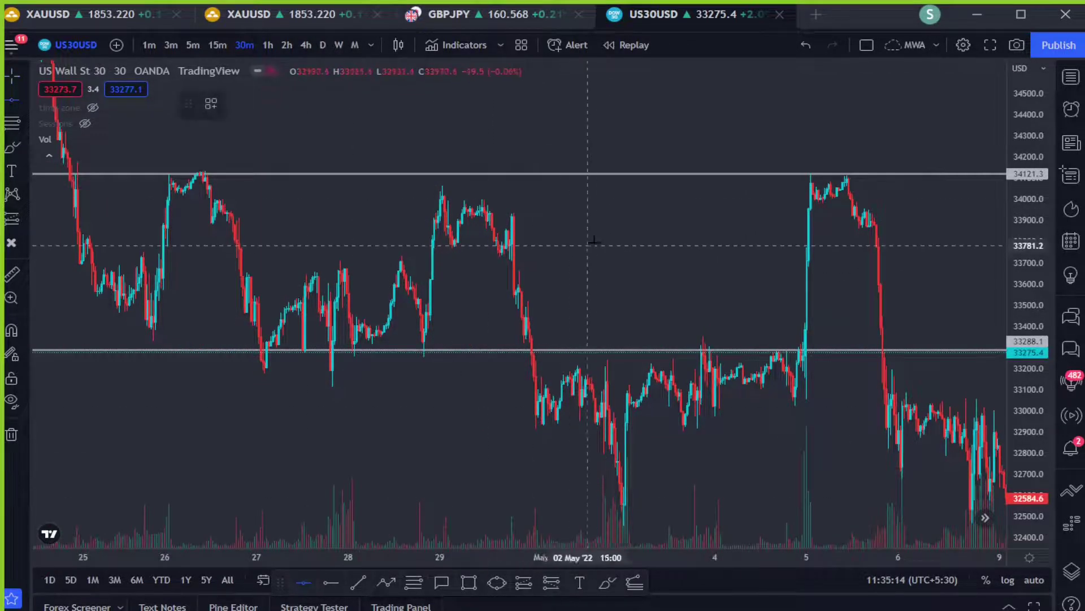
left_click(599, 252)
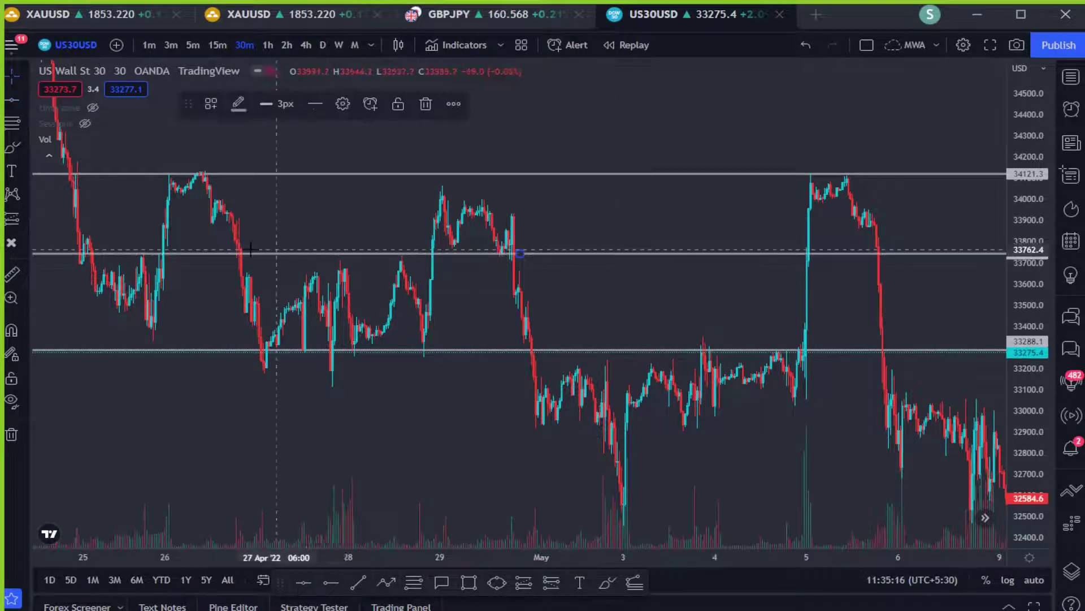
left_click_drag(701, 293, 272, 266)
scroll(272, 266, "down", 1)
left_click_drag(814, 383, 334, 356)
left_click_drag(824, 347, 329, 353)
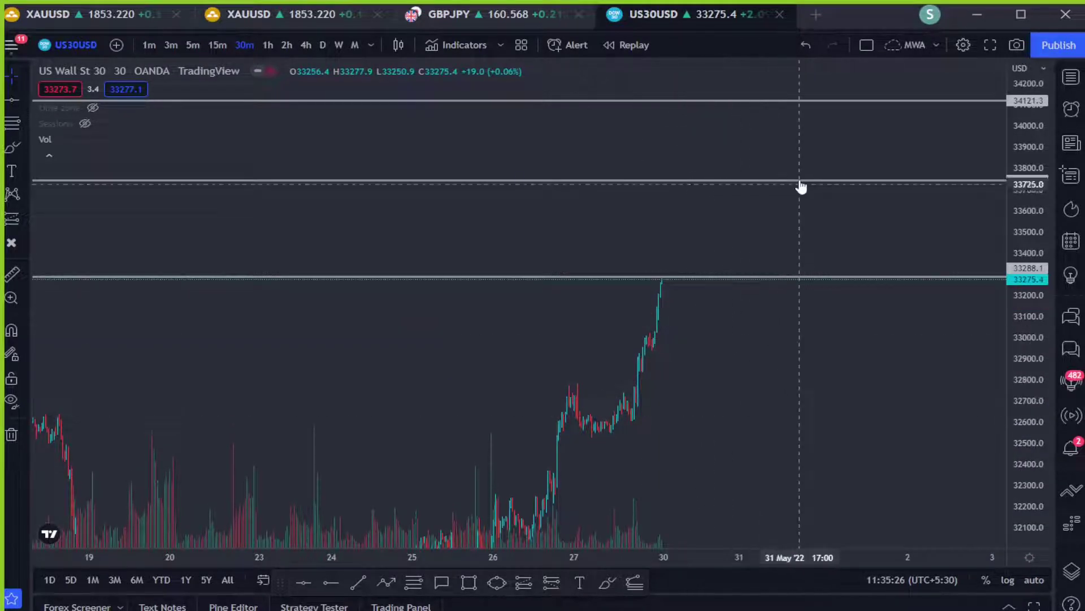
left_click_drag(692, 342, 783, 335)
On 15-minute candles, review the late April to early May price reactions at the levels
scroll(783, 335, "down", 4)
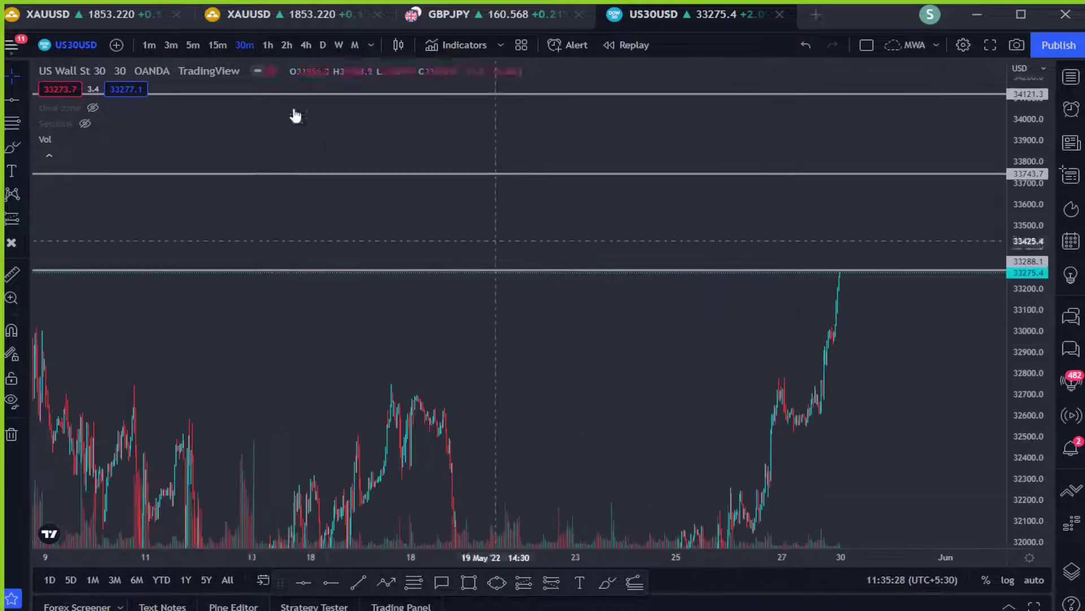
left_click(220, 49)
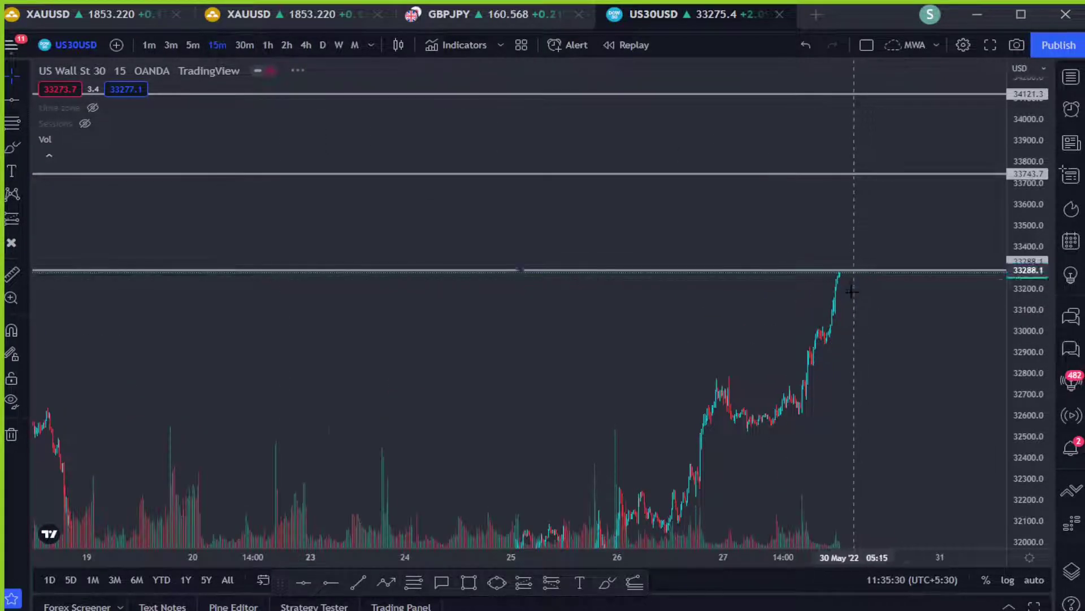
scroll(848, 294, "down", 7)
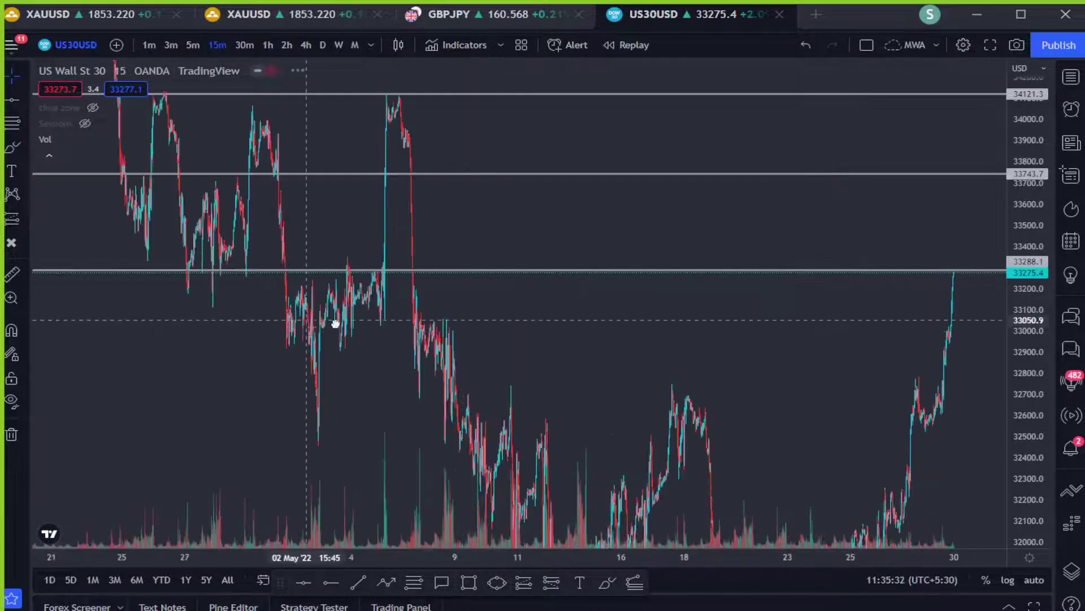
left_click_drag(362, 326, 926, 391)
scroll(854, 401, "up", 5)
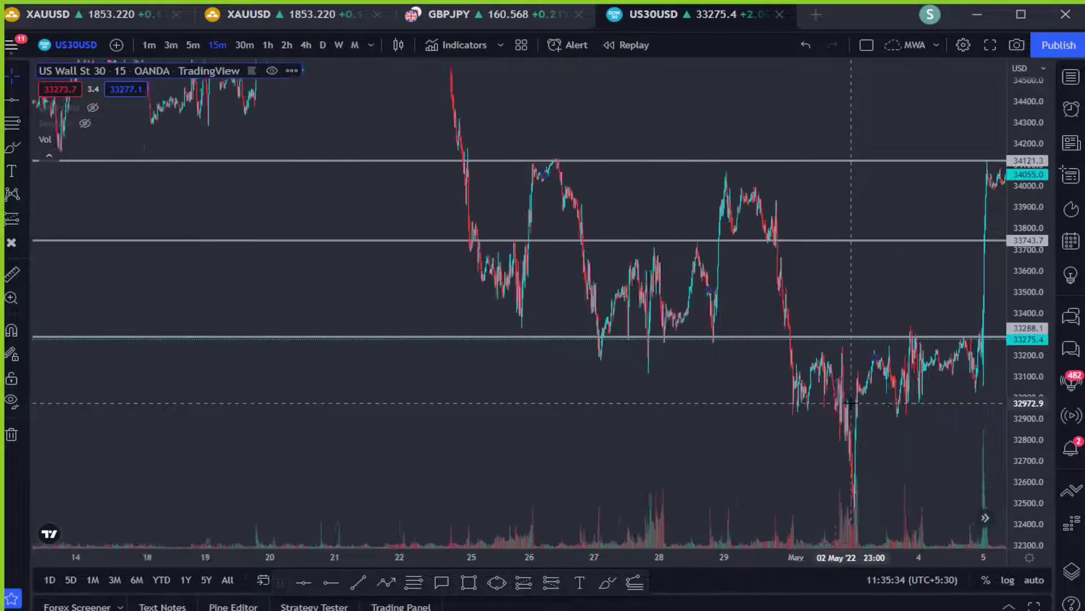
left_click_drag(866, 415, 831, 420)
scroll(636, 413, "up", 4)
scroll(802, 422, "up", 4)
scroll(569, 350, "down", 3)
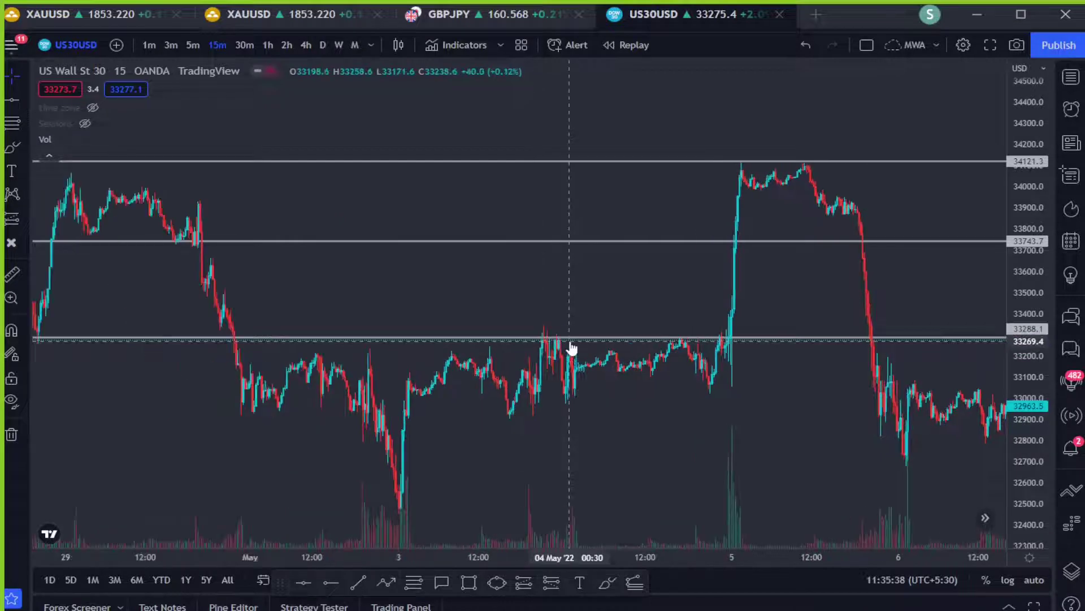
scroll(642, 276, "down", 2)
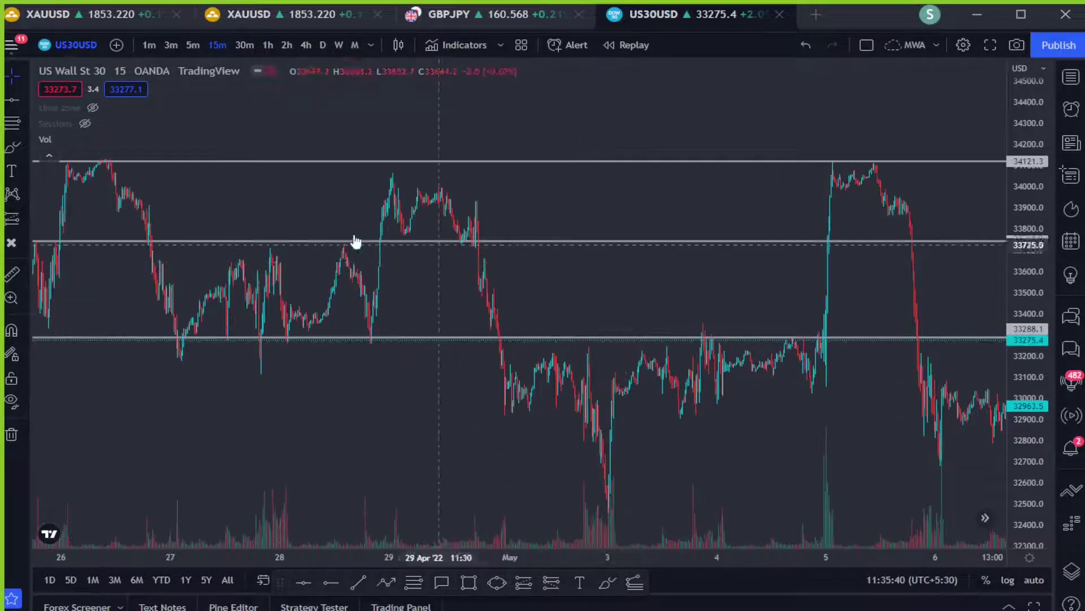
scroll(369, 255, "up", 3)
left_click_drag(314, 279, 739, 286)
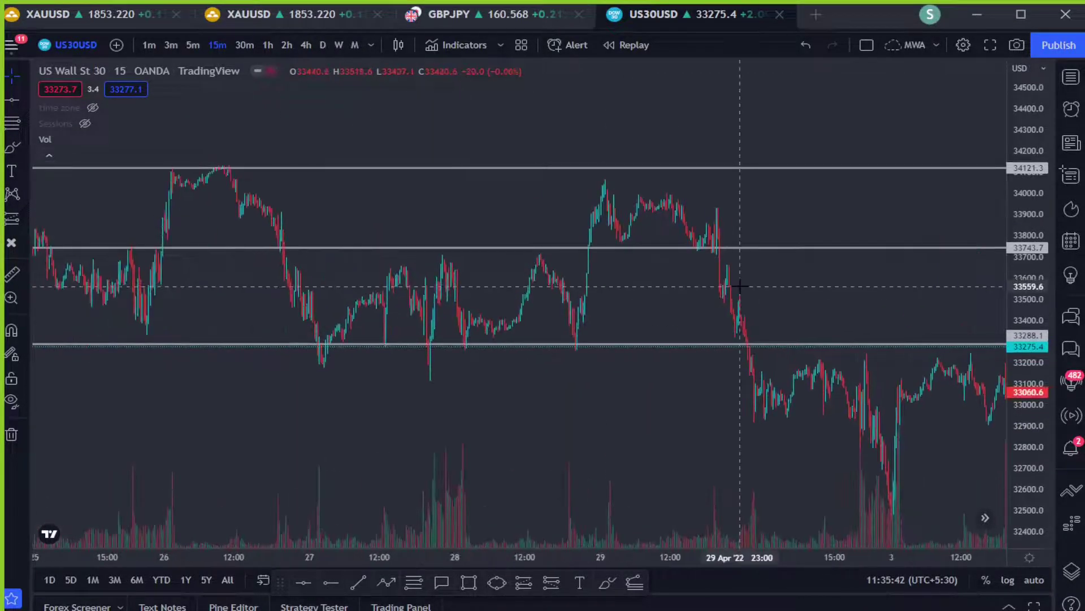
scroll(729, 287, "up", 3)
left_click_drag(659, 291, 228, 291)
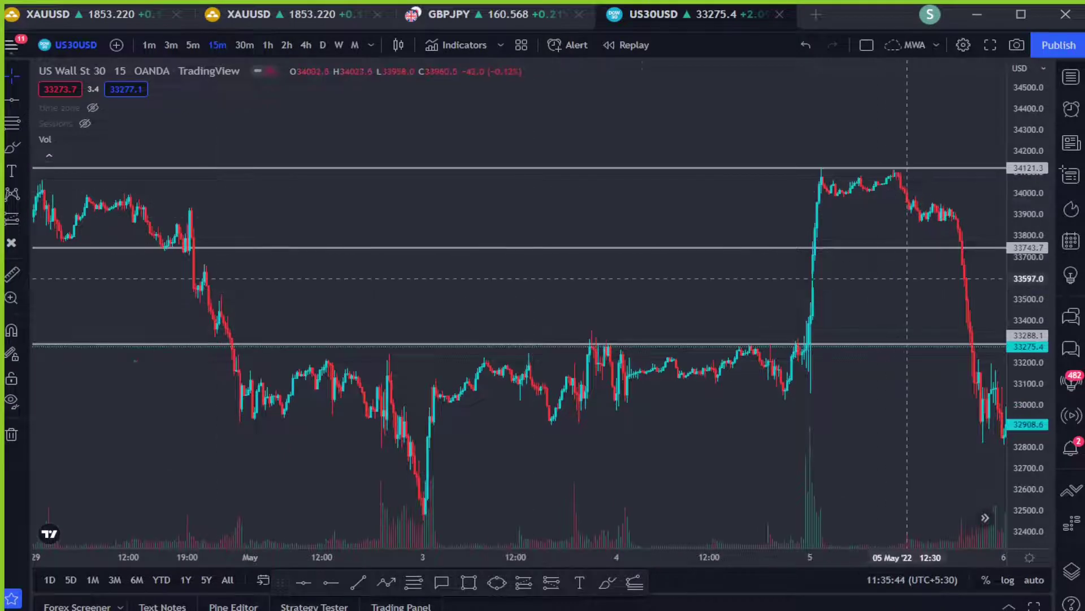
Jump to the most recent bars and zoom out with space to their right
left_click(985, 518)
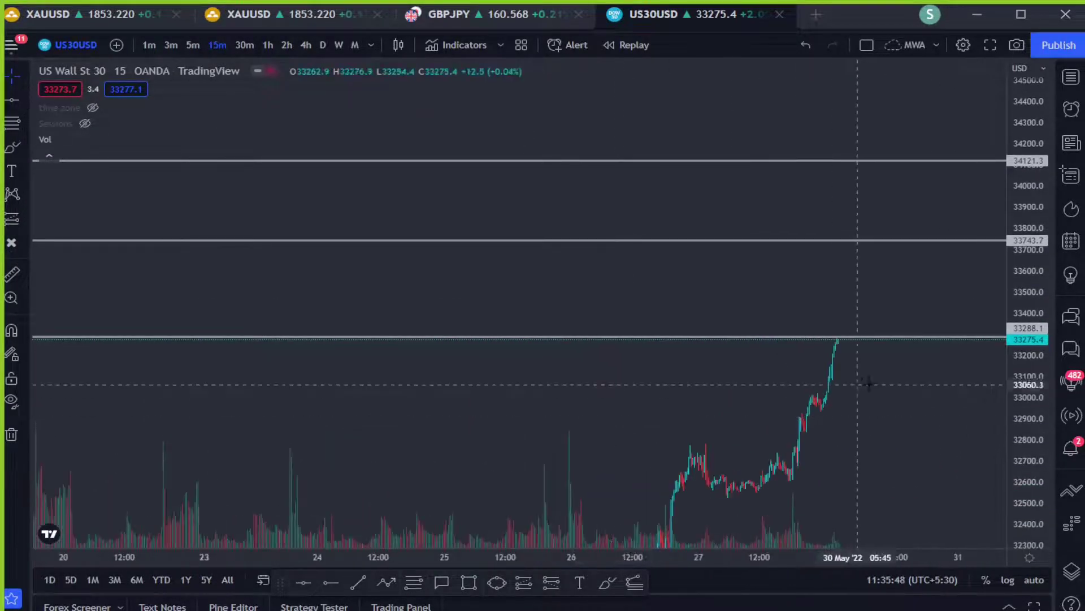
scroll(873, 405, "up", 4)
left_click_drag(848, 399, 758, 363)
scroll(758, 364, "down", 2)
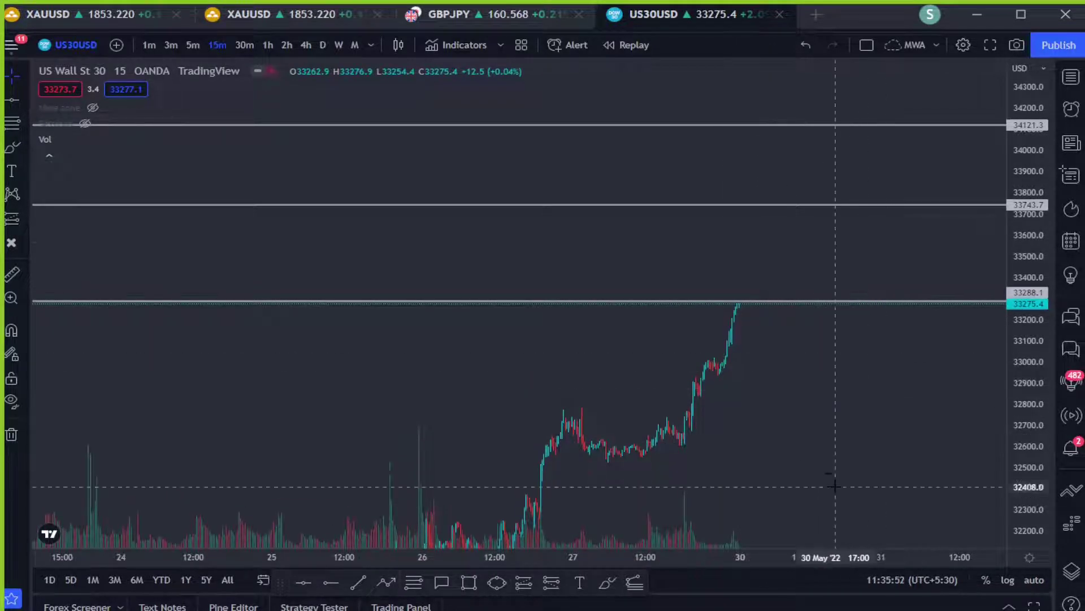
scroll(760, 317, "down", 2)
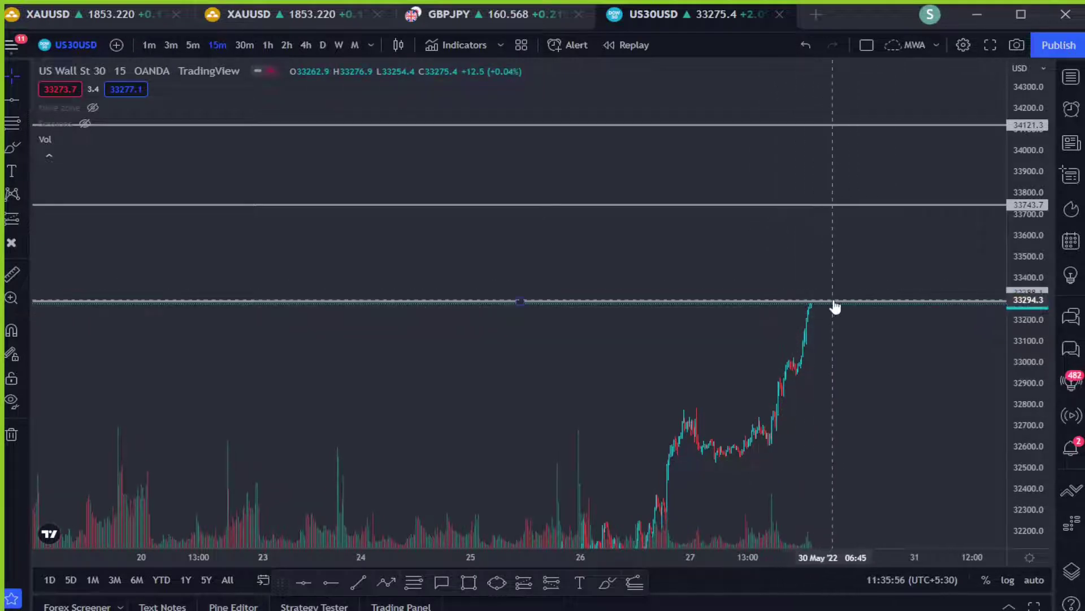
scroll(904, 288, "down", 3)
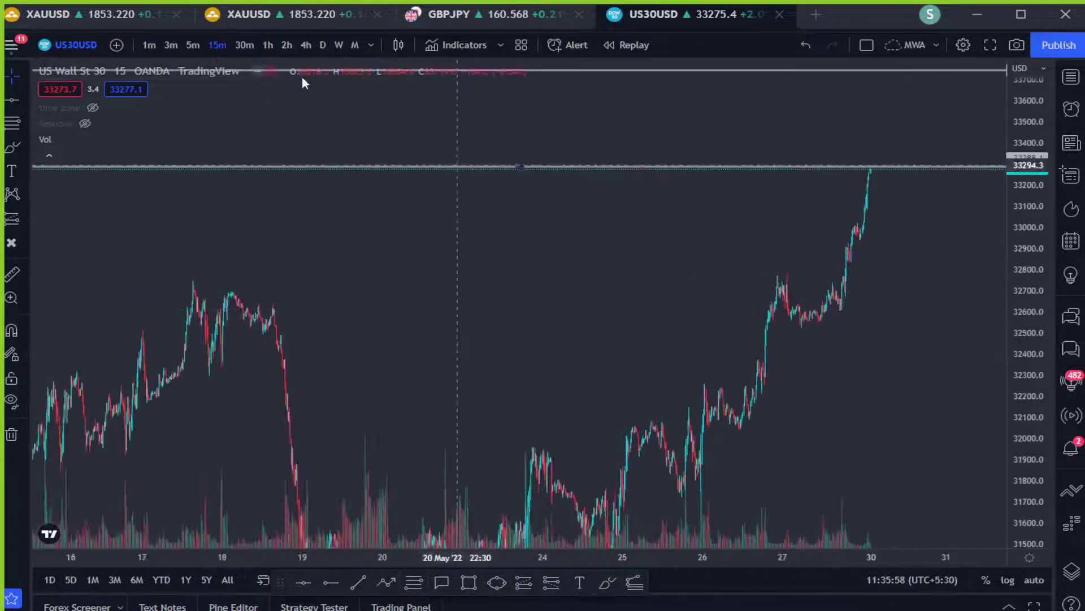
On 30-minute candles, add a horizontal support line at 32556.2
left_click(244, 45)
scroll(873, 362, "up", 3)
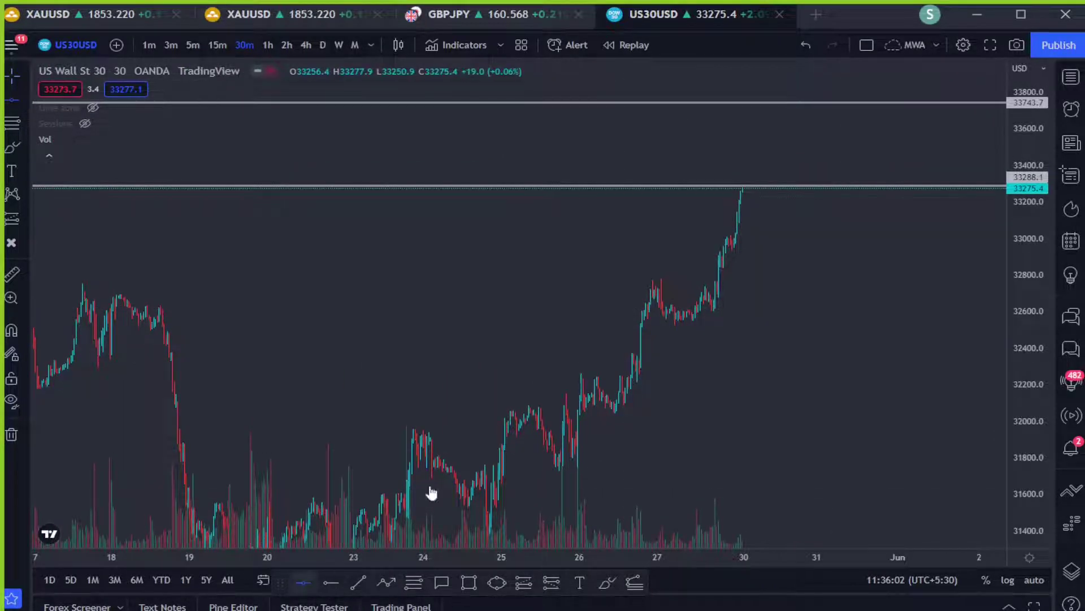
scroll(752, 305, "up", 3)
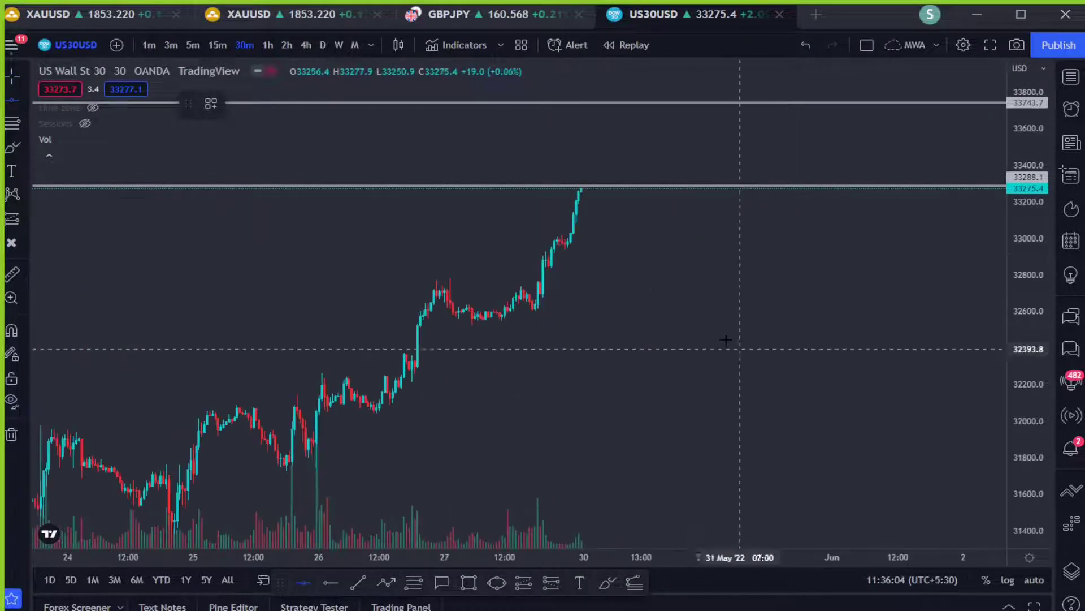
left_click(676, 320)
scroll(626, 369, "down", 4)
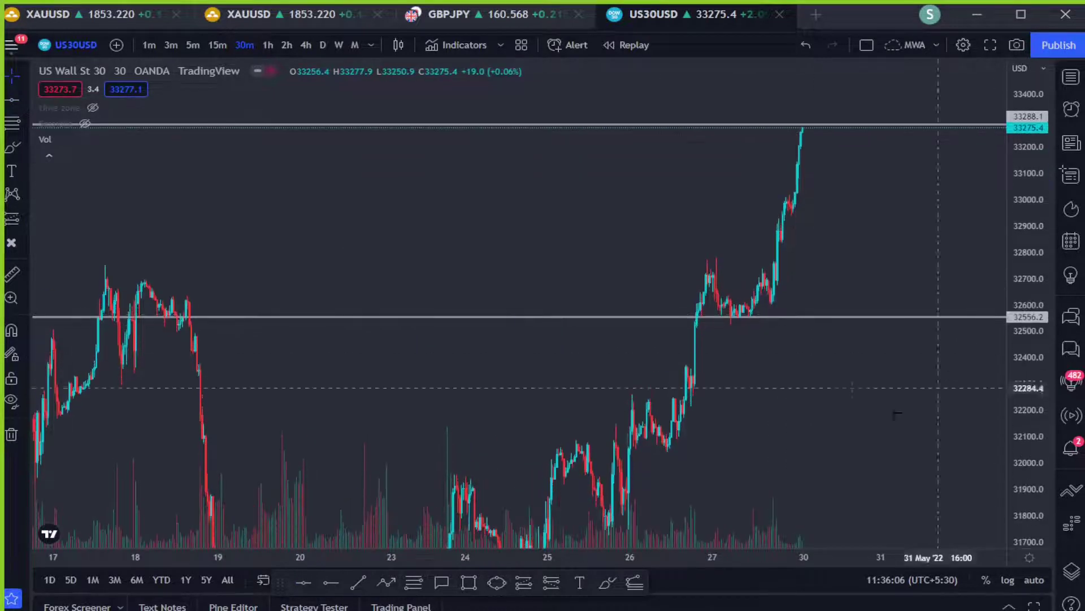
Check the 4-hour and daily views, then return to the latest 30-minute bars
left_click(305, 44)
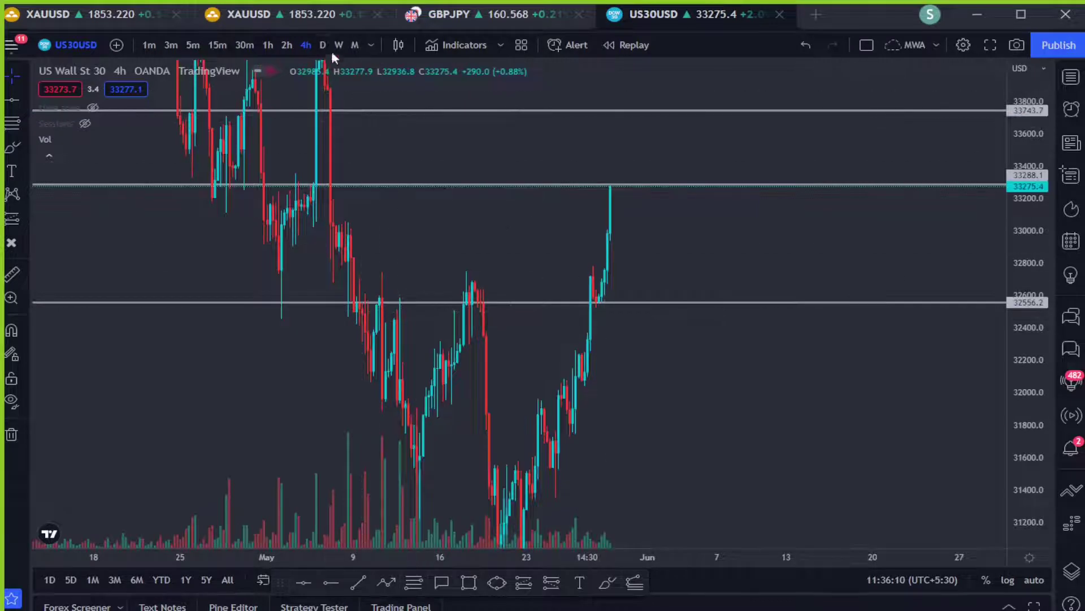
left_click(323, 45)
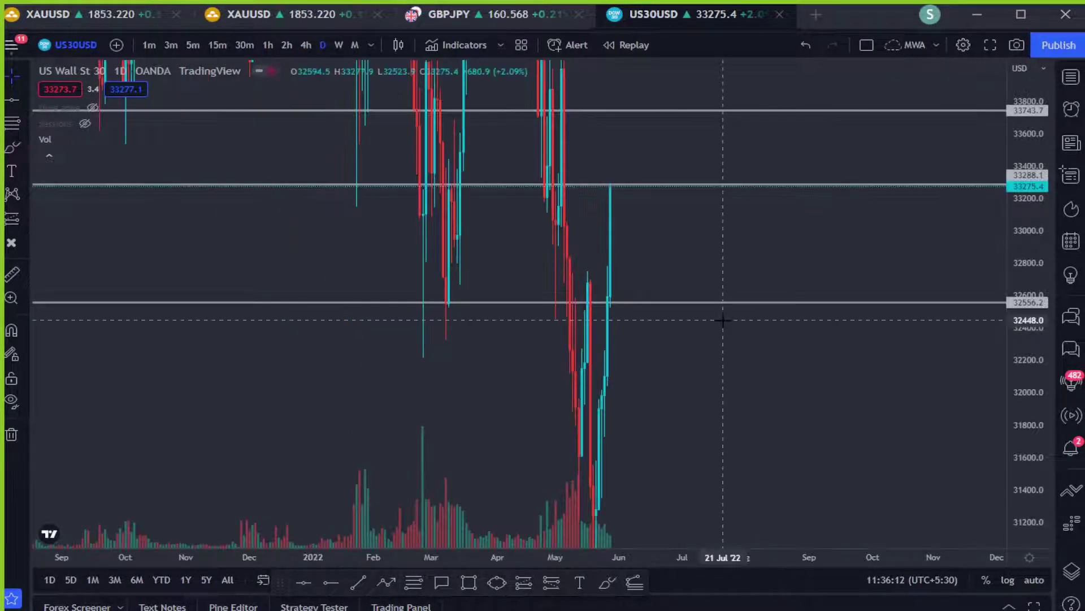
left_click(246, 45)
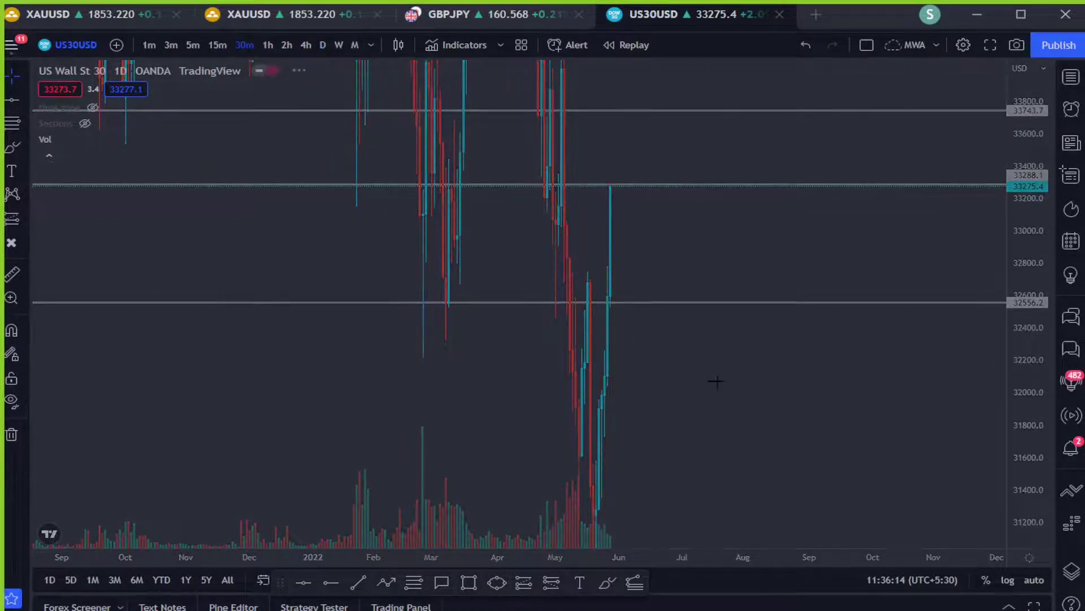
scroll(717, 381, "down", 5)
left_click_drag(857, 394, 686, 406)
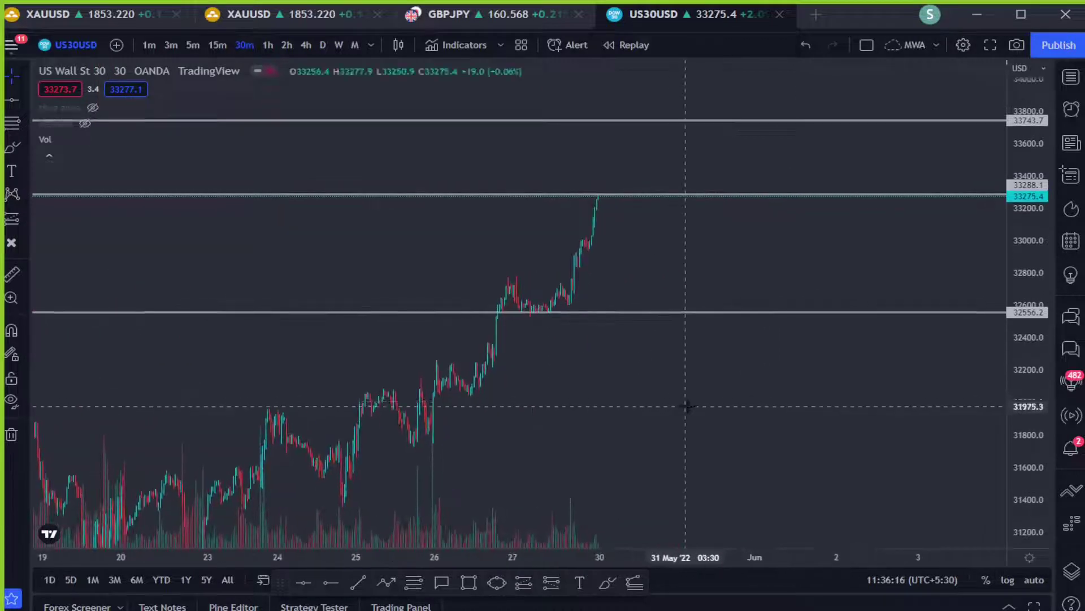
scroll(686, 406, "up", 2)
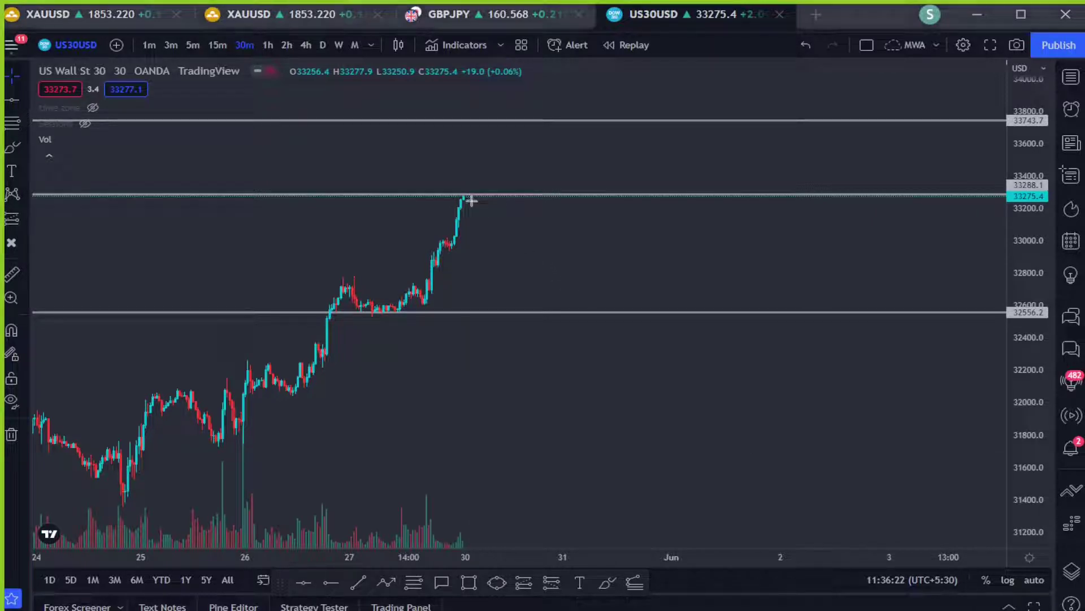
left_click_drag(472, 196, 489, 336)
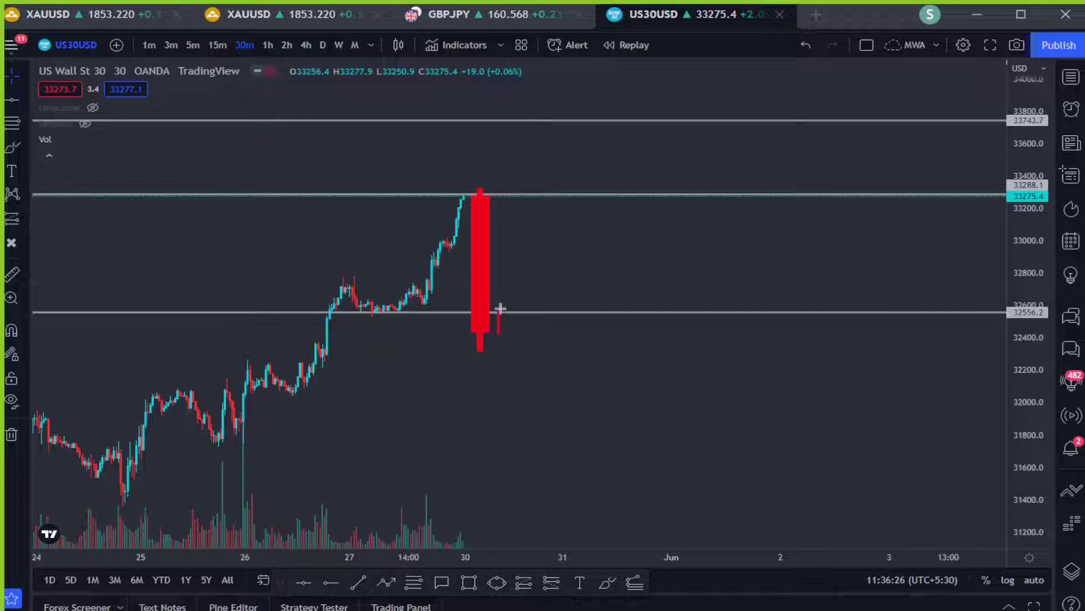
mouse_move(501, 308)
left_mouse_down()
mouse_move(350, 298)
mouse_move(350, 311)
mouse_move(508, 329)
mouse_move(502, 419)
mouse_move(525, 396)
left_mouse_up()
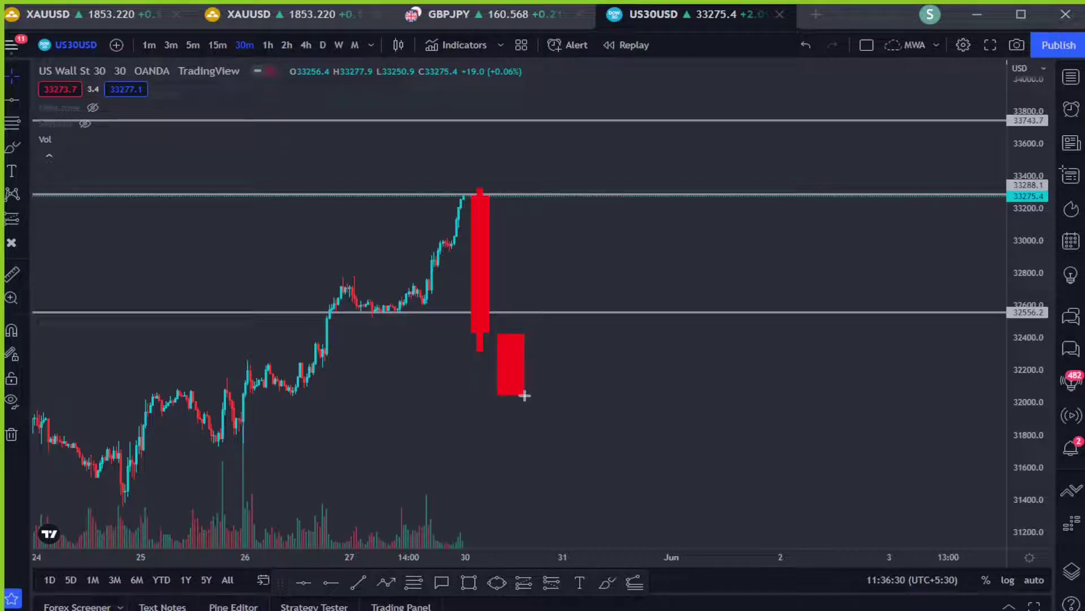
left_click_drag(215, 385, 697, 390)
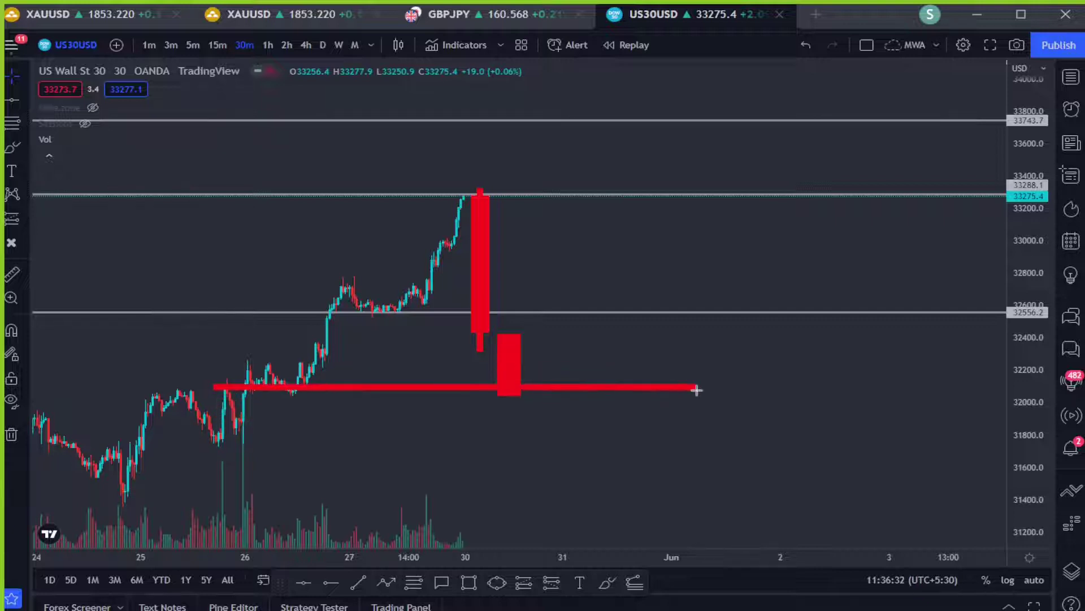
left_click_drag(137, 440, 818, 447)
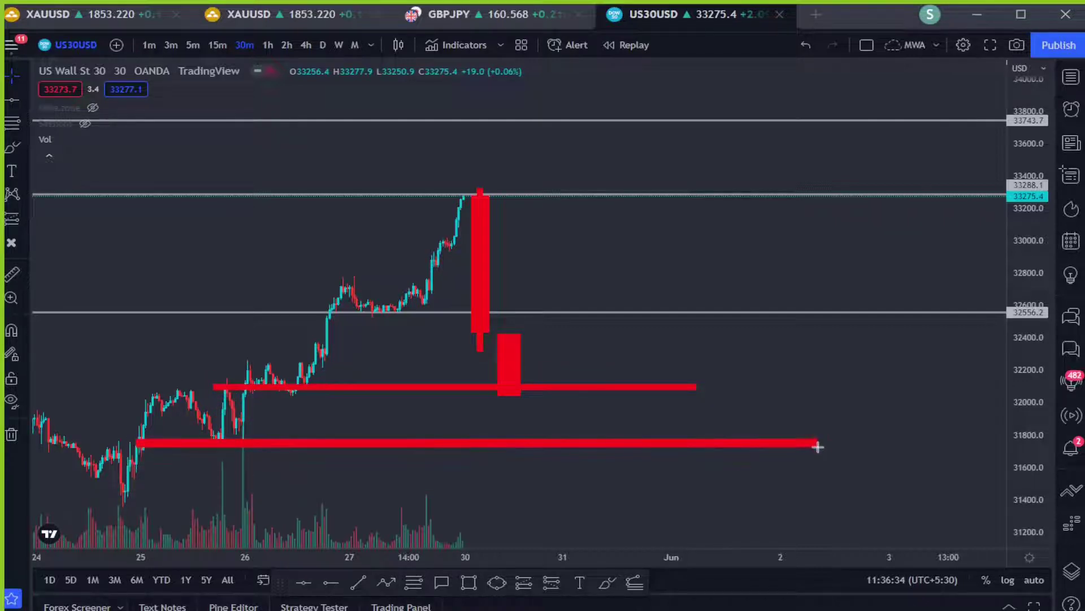
left_click_drag(96, 492, 933, 516)
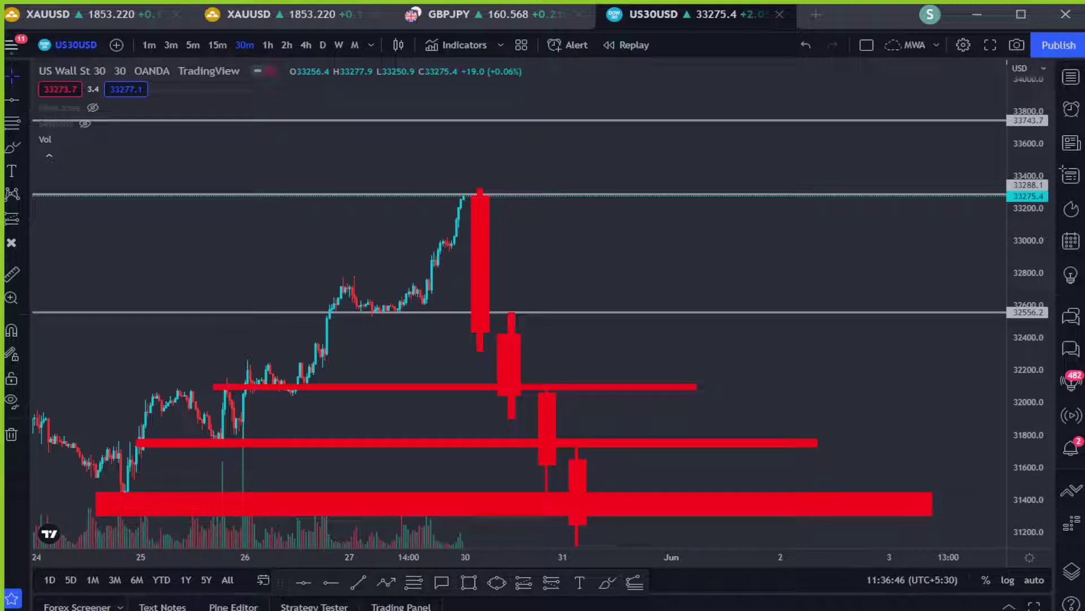
mouse_move(556, 308)
left_mouse_down()
mouse_move(492, 305)
mouse_move(463, 414)
mouse_move(548, 473)
mouse_move(521, 450)
left_mouse_up()
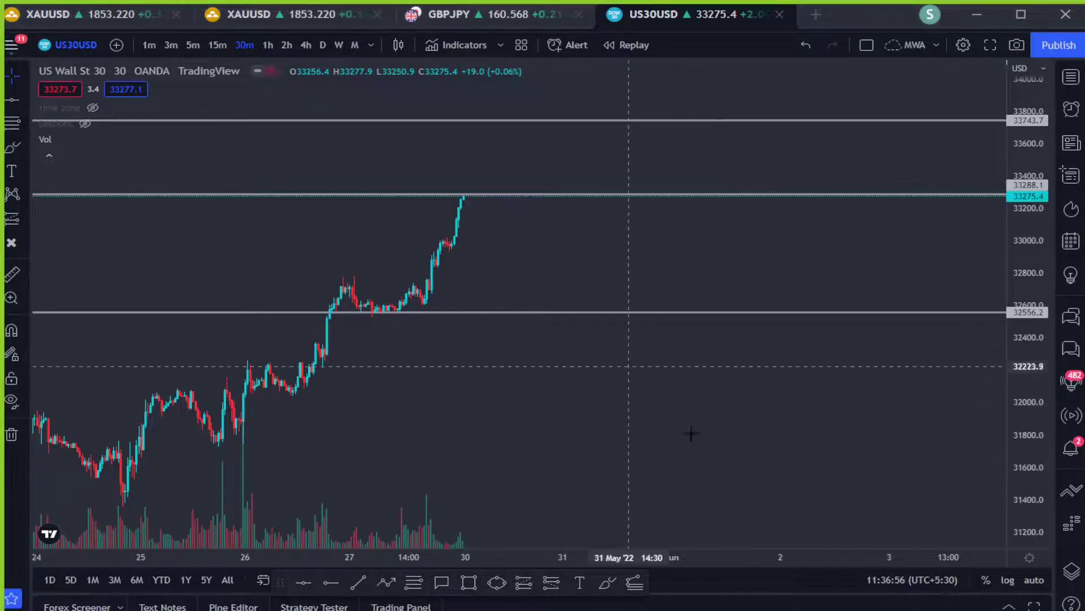
scroll(690, 436, "down", 4)
left_click_drag(796, 323, 798, 340)
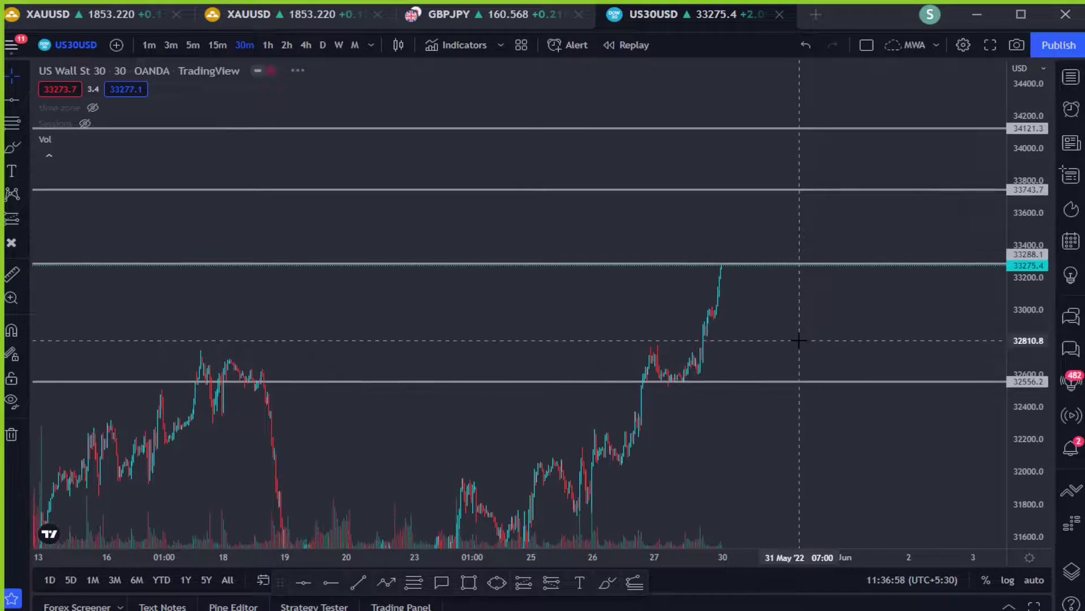